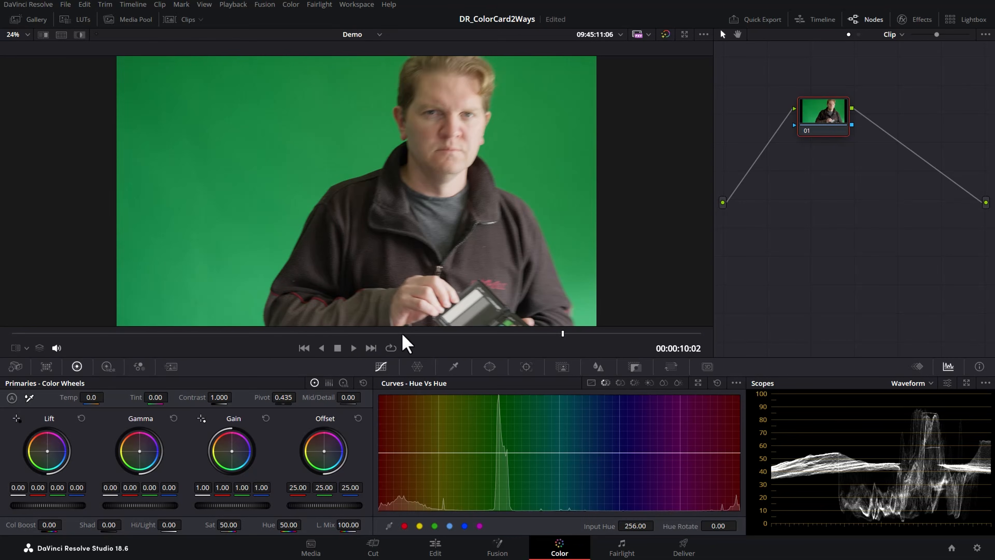
# Move the playhead to 00:00:01:14, where the colour checker is held flat to the camera, and fit the frame in the viewer.
pyautogui.moveTo(386, 333); pyautogui.dragTo(133, 337)
pyautogui.scroll(5, 366, 223)
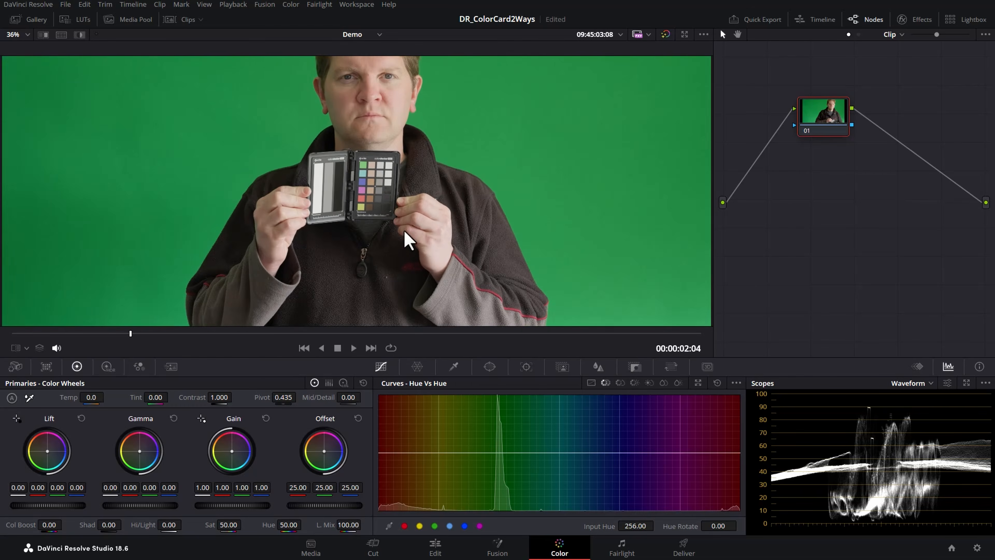
pyautogui.scroll(4, 421, 259)
pyautogui.moveTo(108, 334)
pyautogui.mouseDown()
pyautogui.moveTo(77, 334)
pyautogui.moveTo(106, 333)
pyautogui.moveTo(99, 333)
pyautogui.mouseUp()
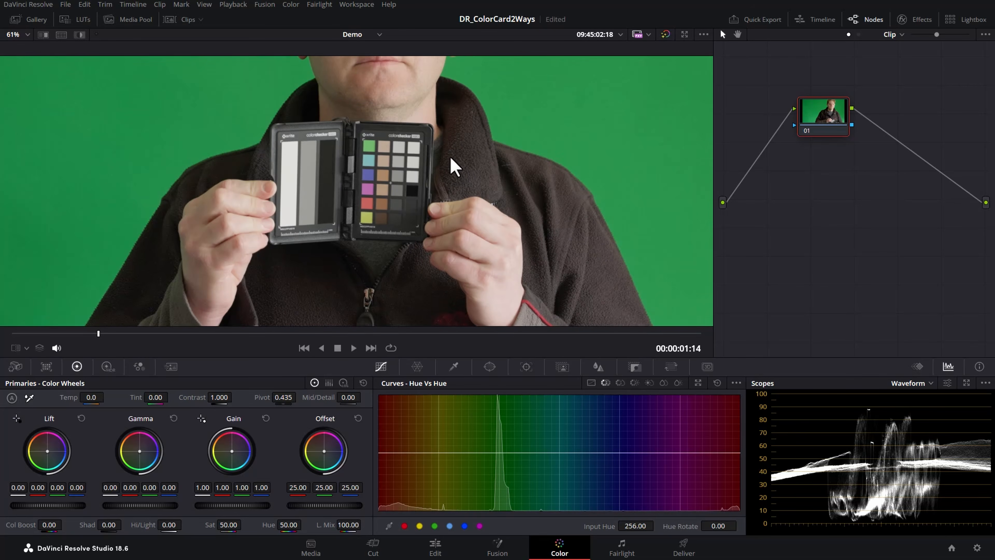
pyautogui.hotkey('shift', 'z')
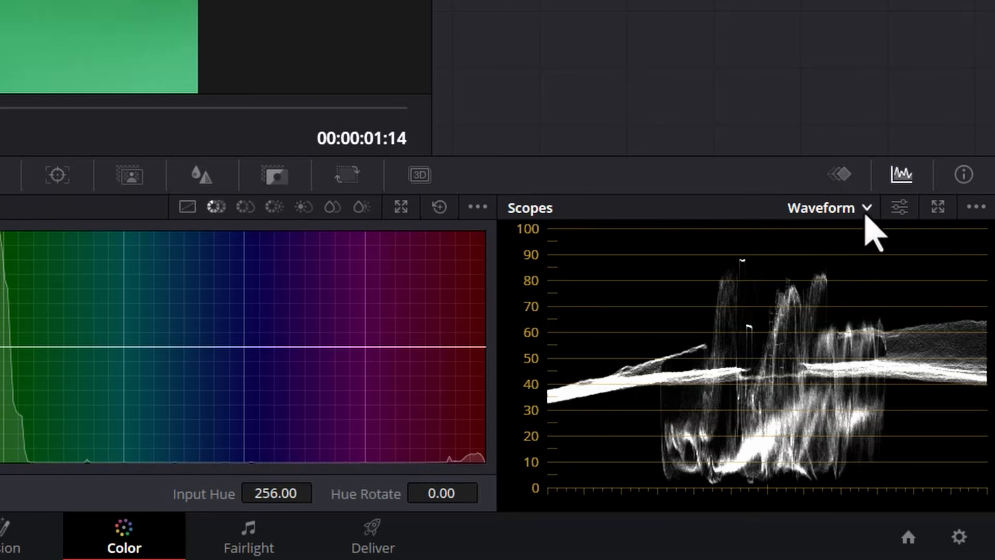
# Switch the scope to Vectorscope, raise its trace brightness to near maximum and enable the 2x zoom.
pyautogui.click(866, 215)
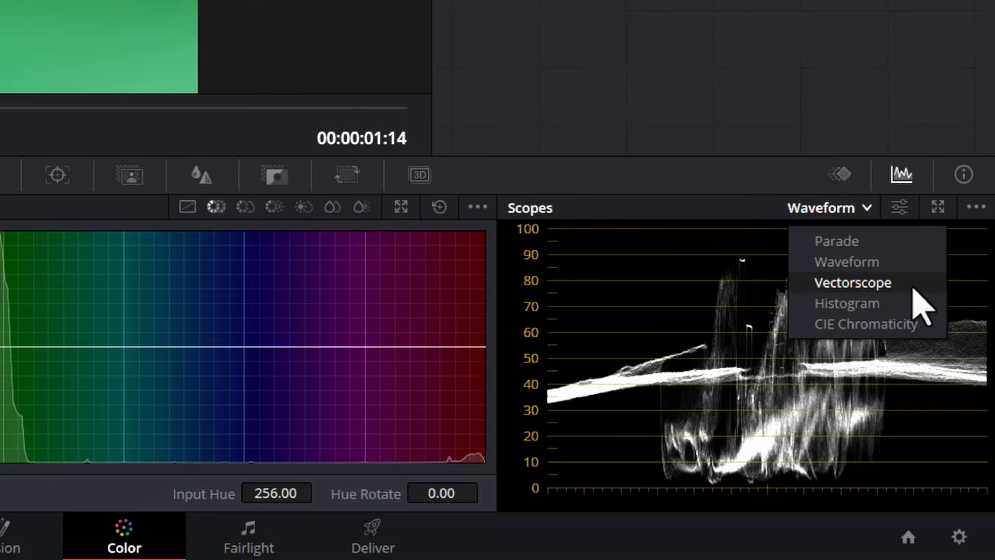
pyautogui.click(893, 290)
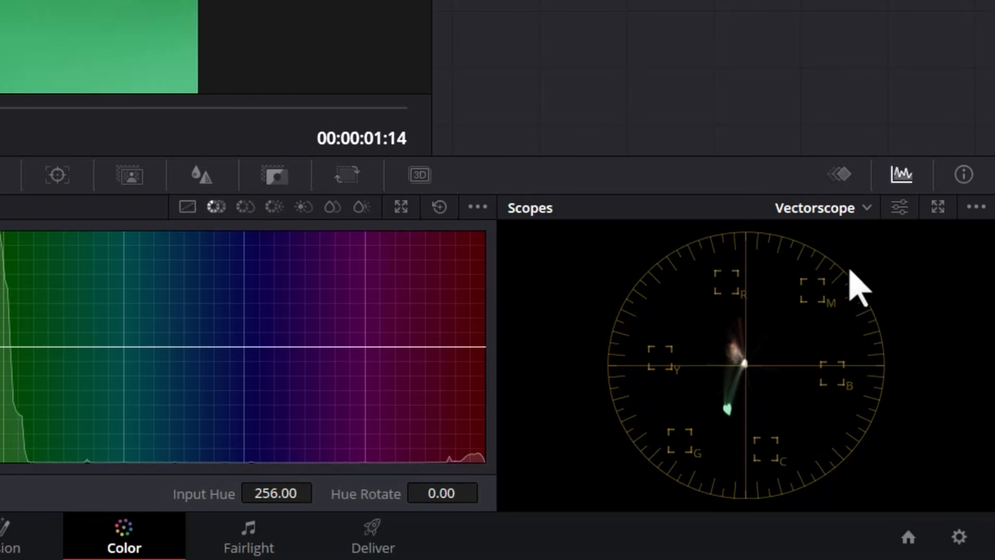
pyautogui.click(900, 212)
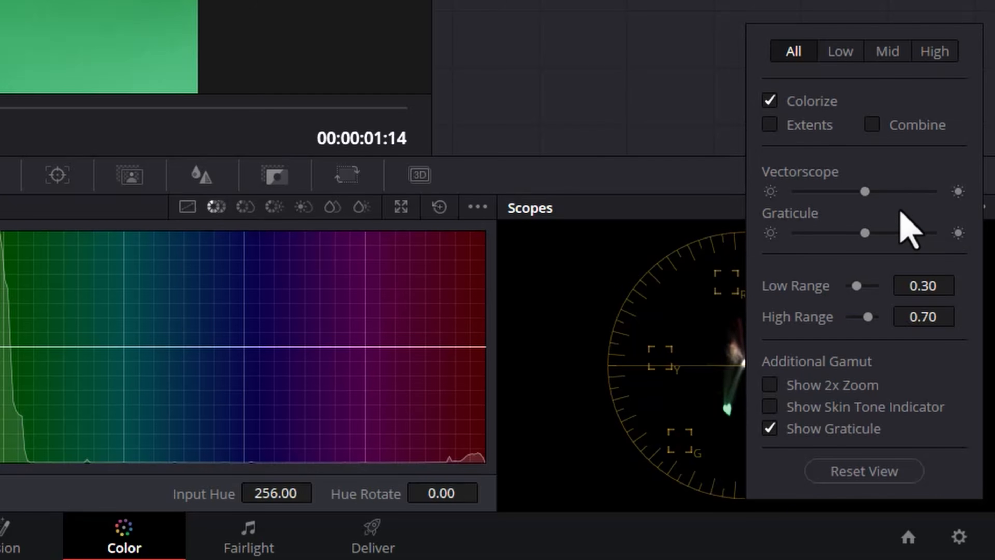
pyautogui.moveTo(862, 190)
pyautogui.mouseDown()
pyautogui.moveTo(962, 209)
pyautogui.moveTo(919, 212)
pyautogui.moveTo(959, 212)
pyautogui.mouseUp()
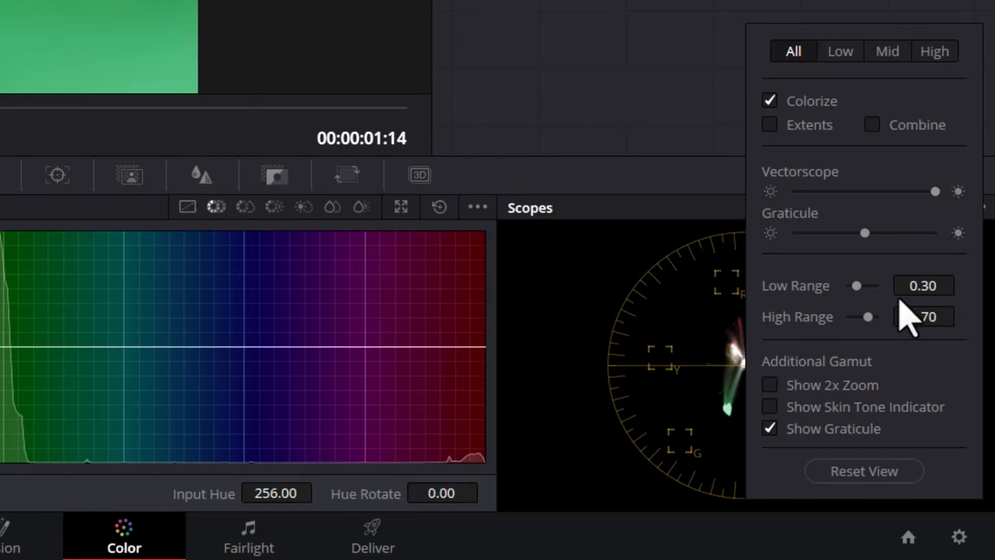
pyautogui.click(770, 385)
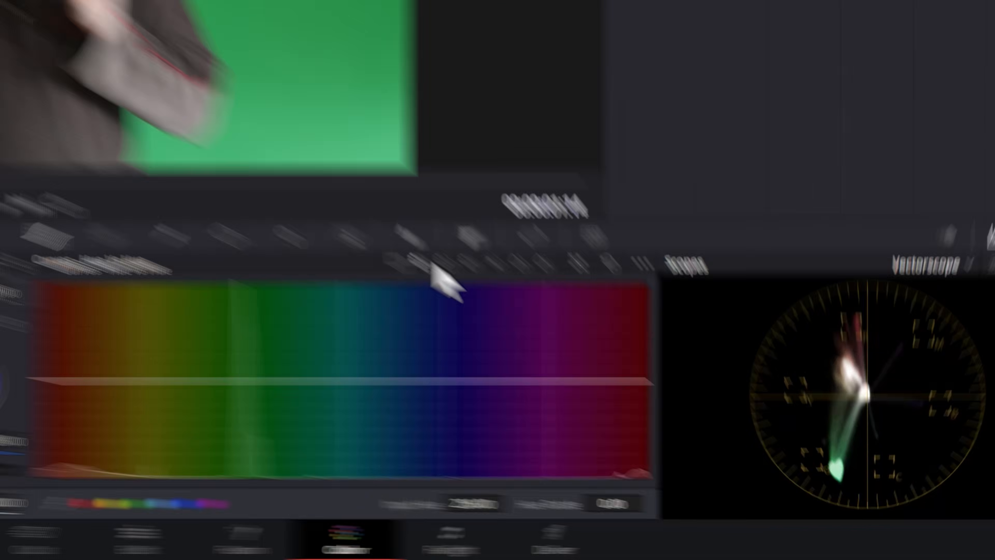
# Add control points for the red, yellow, green, cyan, blue and magenta hues to the Hue Vs Hue curve.
pyautogui.click(620, 383)
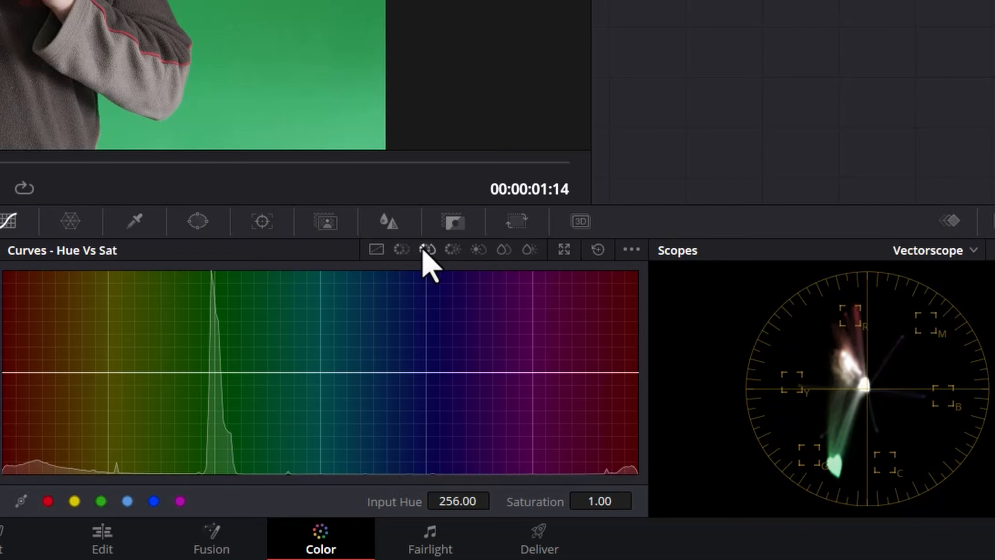
pyautogui.click(455, 250)
pyautogui.click(403, 250)
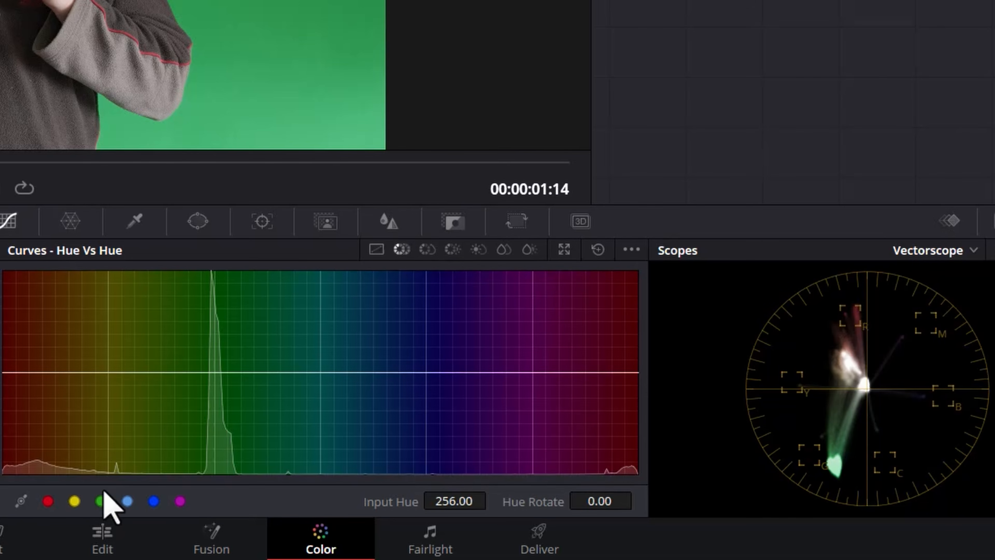
pyautogui.click(47, 501)
pyautogui.click(74, 501)
pyautogui.click(101, 501)
pyautogui.click(153, 501)
pyautogui.click(180, 501)
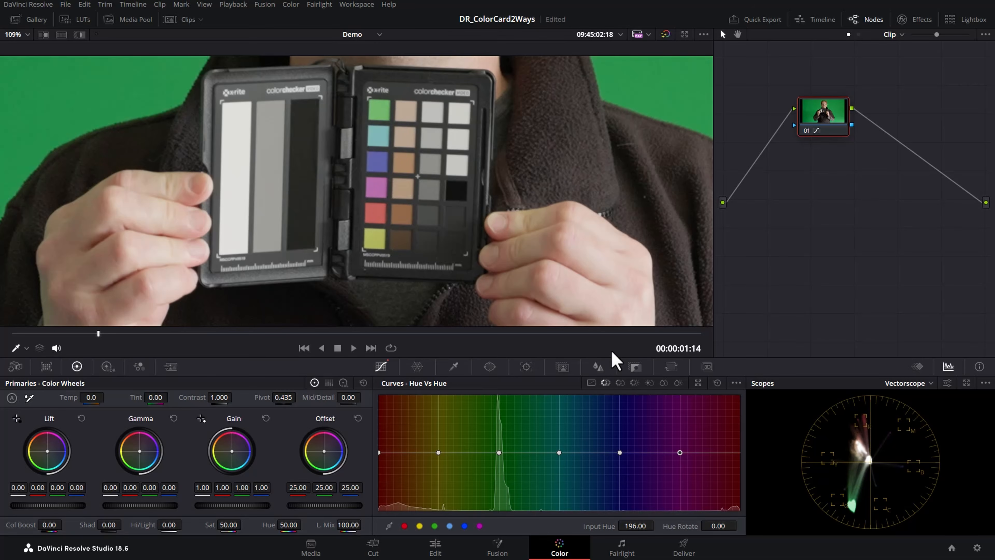
# Expand the scopes into a floating window and move it clear of the colour card preview.
pyautogui.click(966, 384)
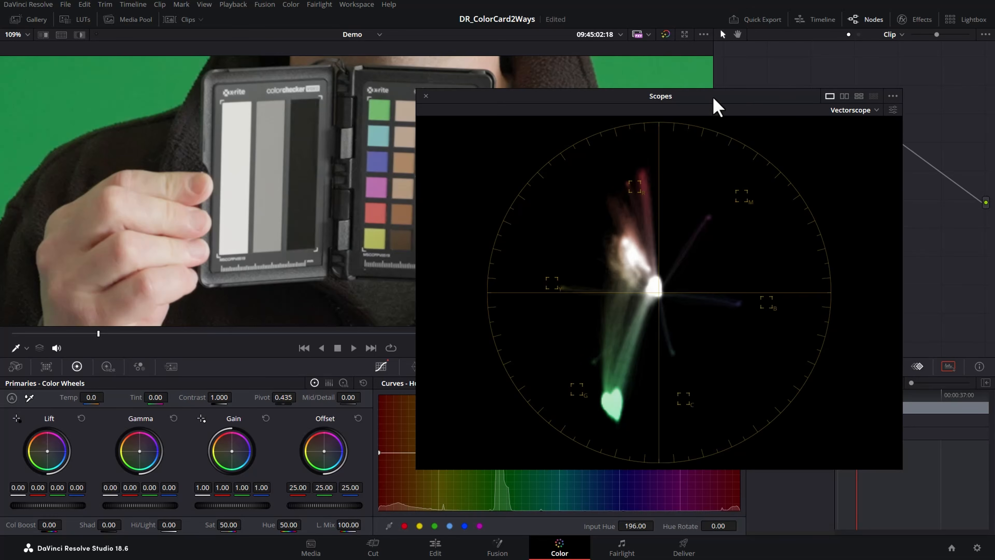
pyautogui.moveTo(712, 98); pyautogui.dragTo(796, 57)
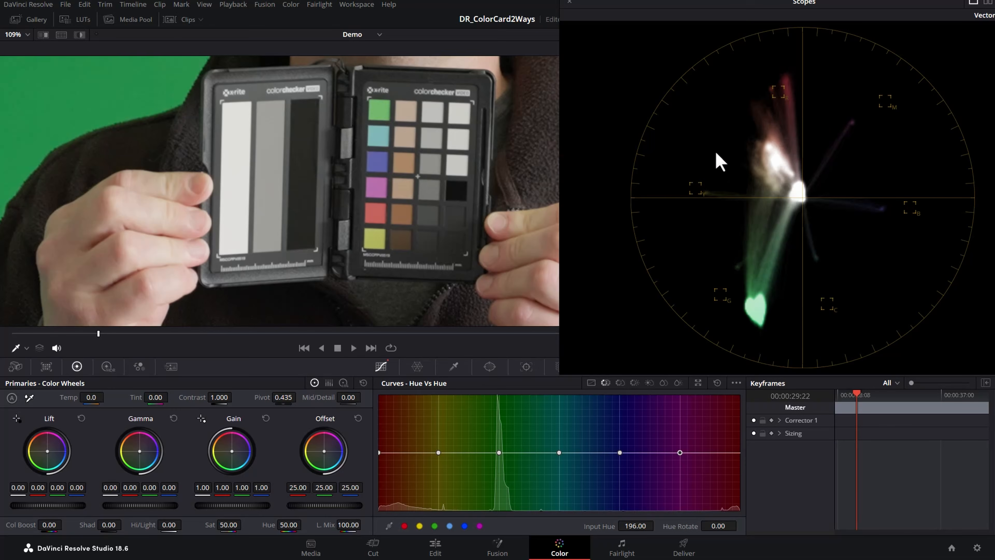
pyautogui.moveTo(625, 7); pyautogui.dragTo(879, 241)
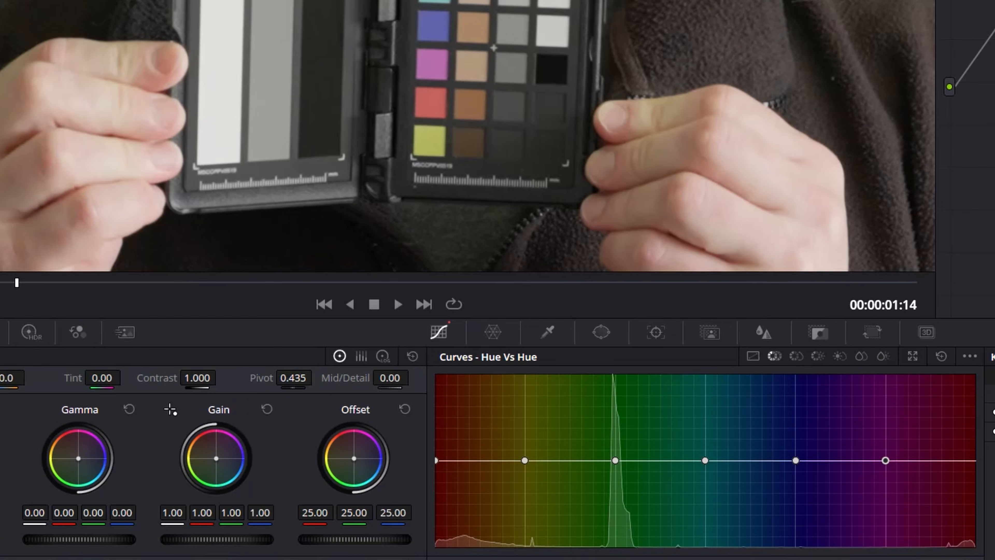
# Enlarge the clip with an Input Sizing zoom of about 5.24 so the colour chart fills the frame.
pyautogui.click(871, 332)
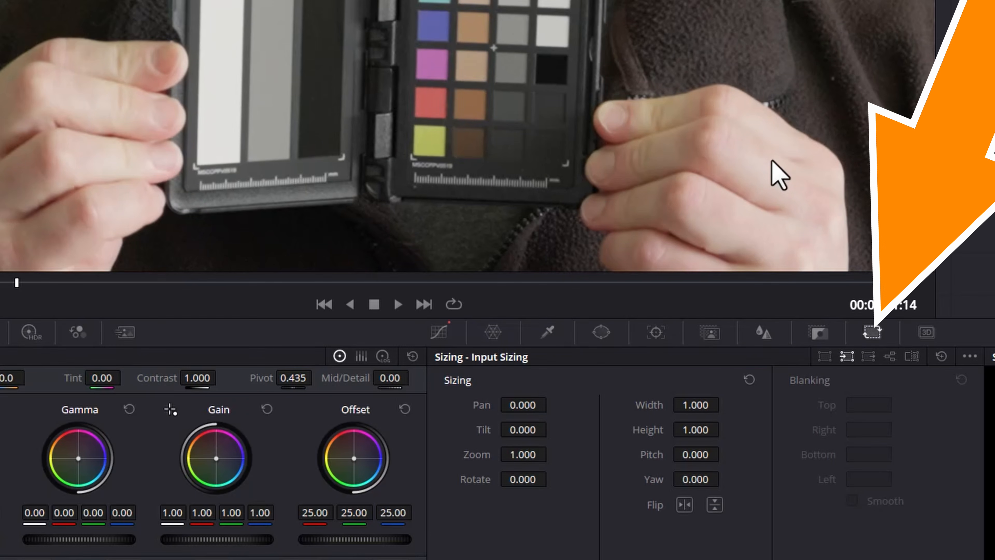
pyautogui.moveTo(523, 454); pyautogui.dragTo(580, 453)
pyautogui.moveTo(515, 454); pyautogui.dragTo(550, 453)
# Blank everything except the column of colour chips with Output Sizing: Top about 209, Right 2248, Bottom 1661 and Left 1941.
pyautogui.click(868, 356)
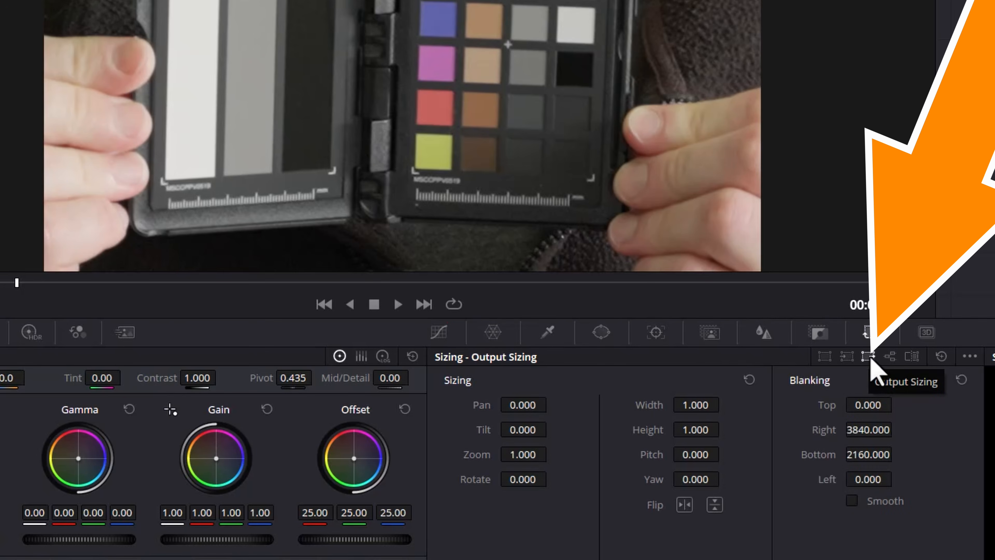
pyautogui.moveTo(870, 405); pyautogui.dragTo(898, 405)
pyautogui.moveTo(870, 430); pyautogui.dragTo(895, 428)
pyautogui.moveTo(870, 454); pyautogui.dragTo(850, 455)
pyautogui.moveTo(870, 480); pyautogui.dragTo(897, 478)
pyautogui.moveTo(687, 465); pyautogui.dragTo(694, 465)
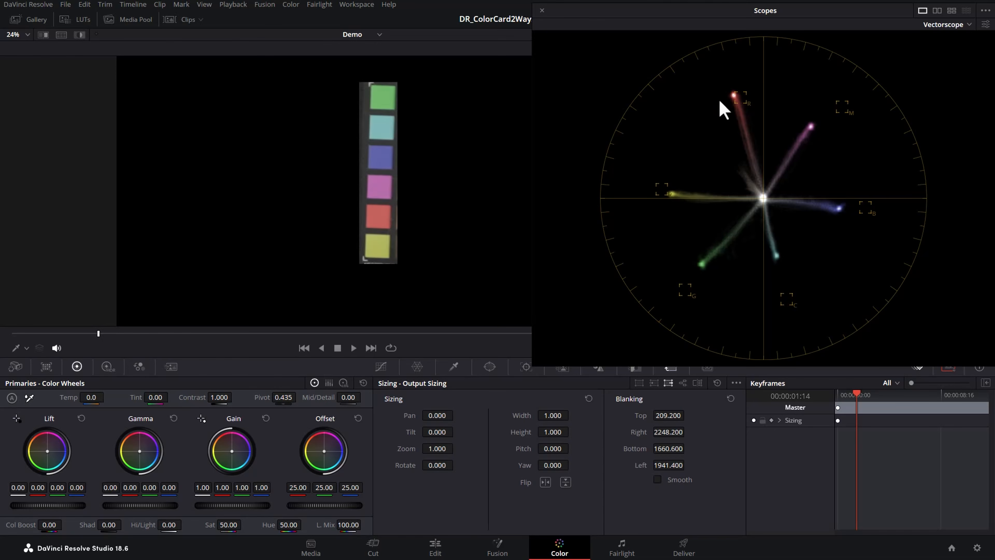
# Set Hue Rotate on the Hue Vs Hue curve to 2.50 for red, 1.00 for yellow and -3.50 for green.
pyautogui.click(381, 368)
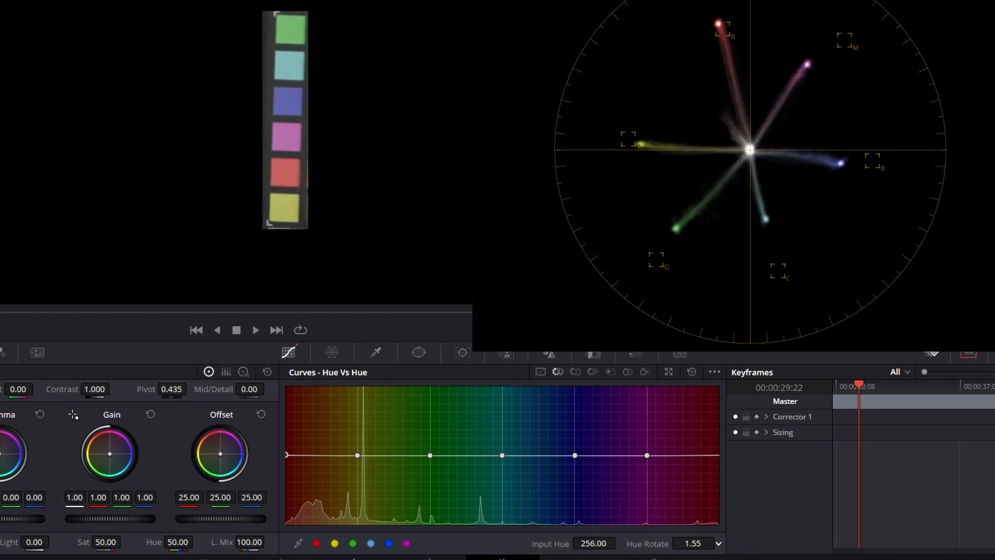
pyautogui.moveTo(692, 543); pyautogui.dragTo(738, 543)
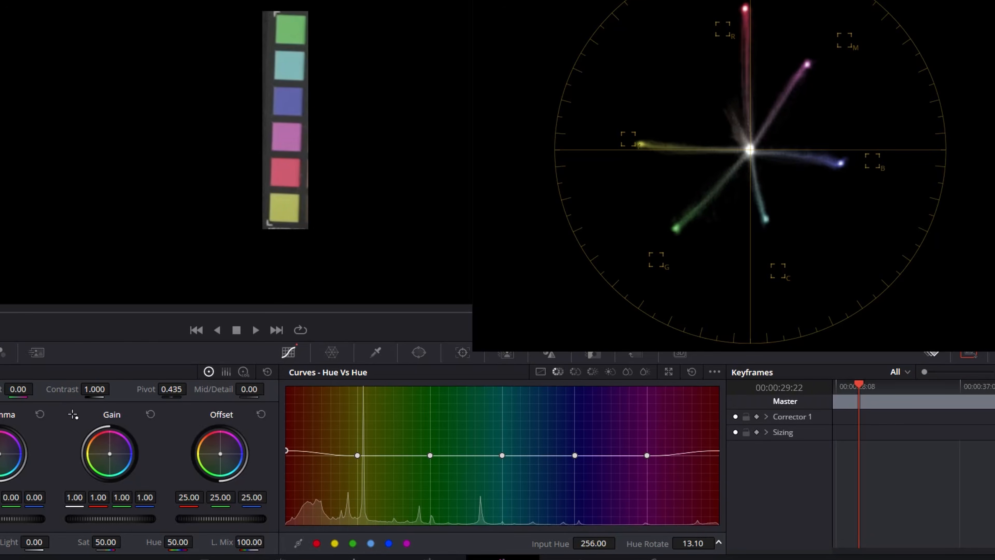
pyautogui.moveTo(738, 544); pyautogui.dragTo(713, 543)
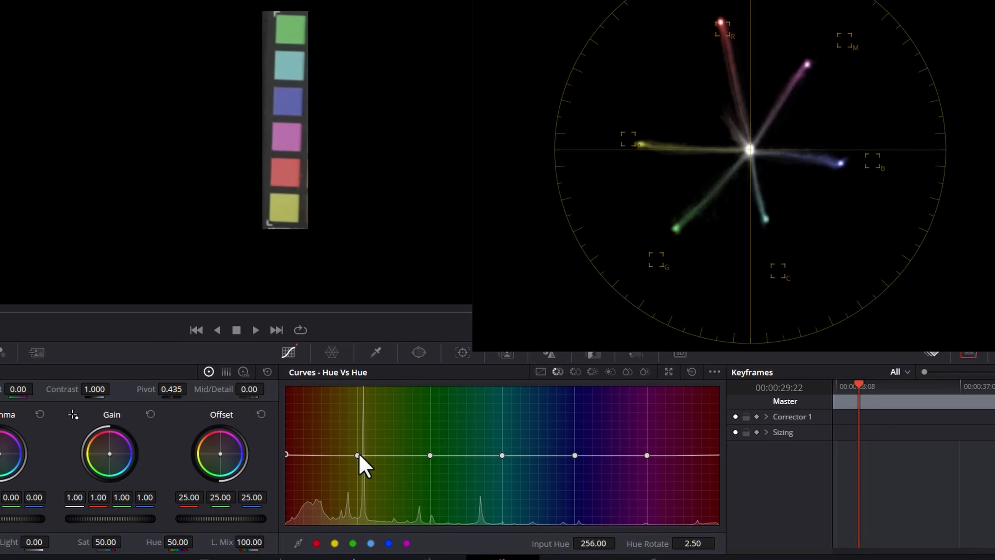
pyautogui.moveTo(690, 543); pyautogui.dragTo(693, 543)
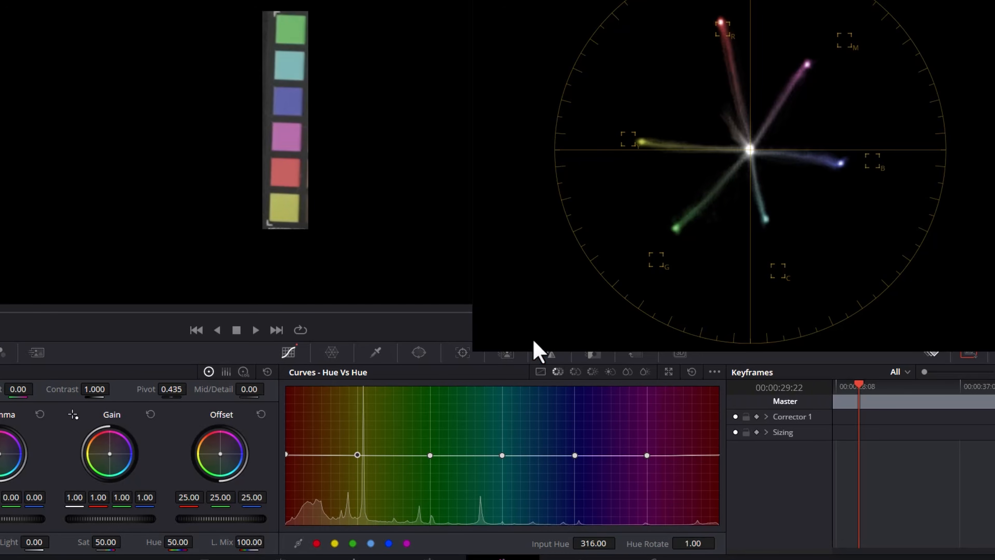
pyautogui.click(430, 456)
pyautogui.moveTo(690, 543); pyautogui.dragTo(682, 543)
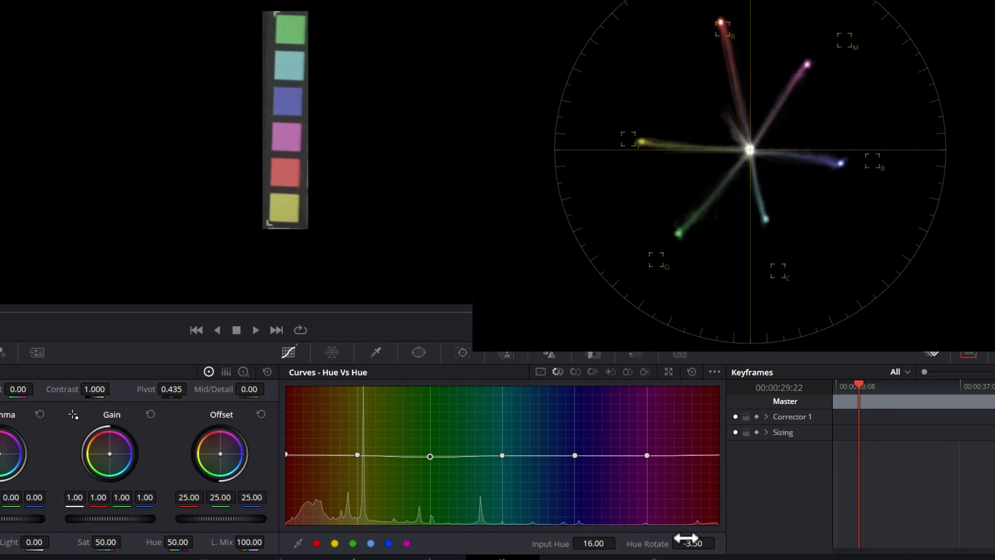
# With saturation temporarily raised to 64.60, set Hue Rotate to -1.80 for blue and 11.30 for magenta, and reset saturation to 50.
pyautogui.moveTo(80, 543); pyautogui.dragTo(130, 543)
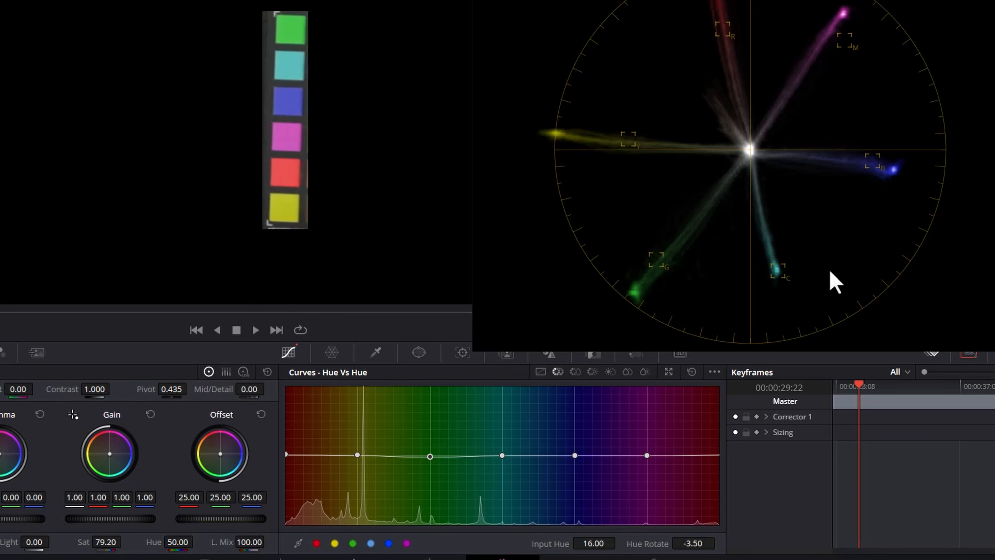
pyautogui.moveTo(133, 543); pyautogui.dragTo(106, 543)
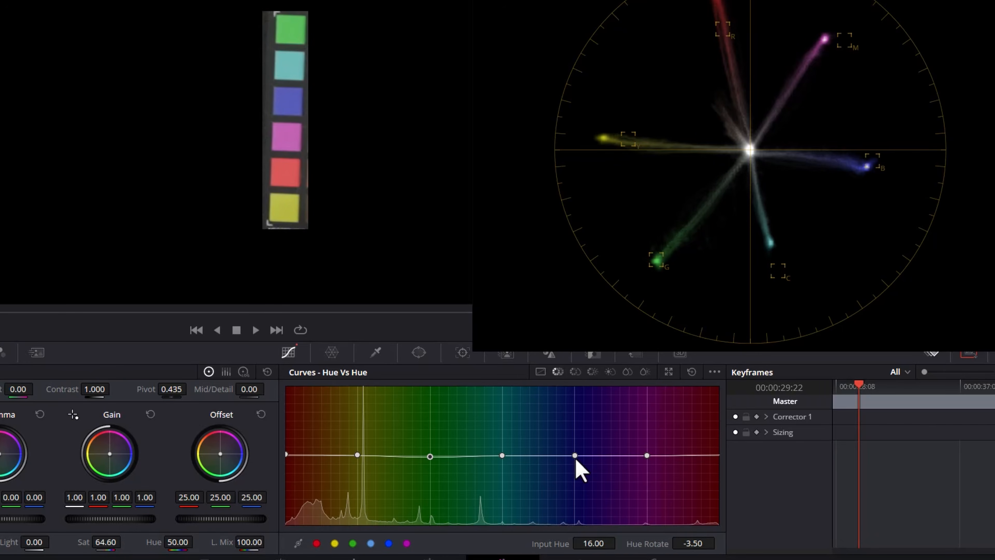
pyautogui.moveTo(696, 544); pyautogui.dragTo(691, 544)
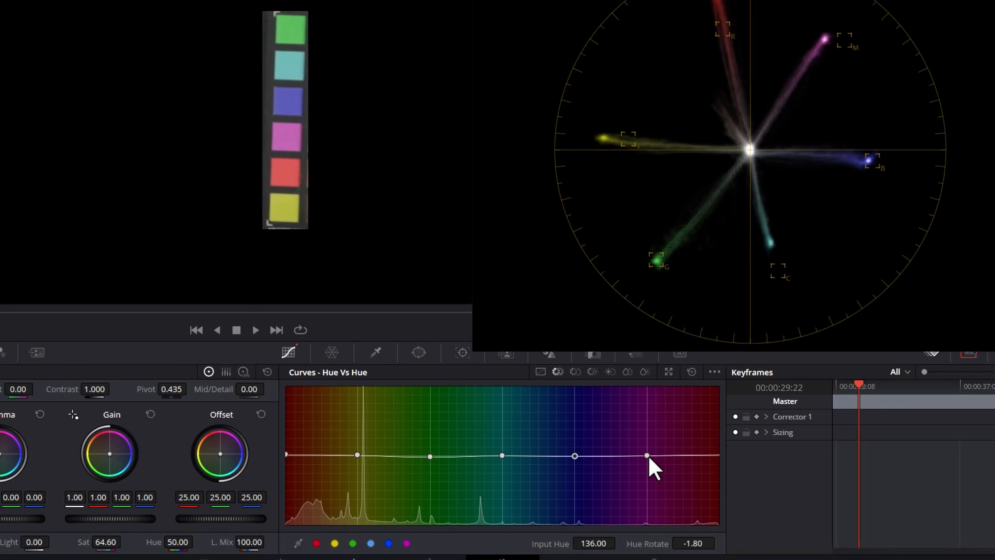
pyautogui.moveTo(646, 457); pyautogui.dragTo(646, 450)
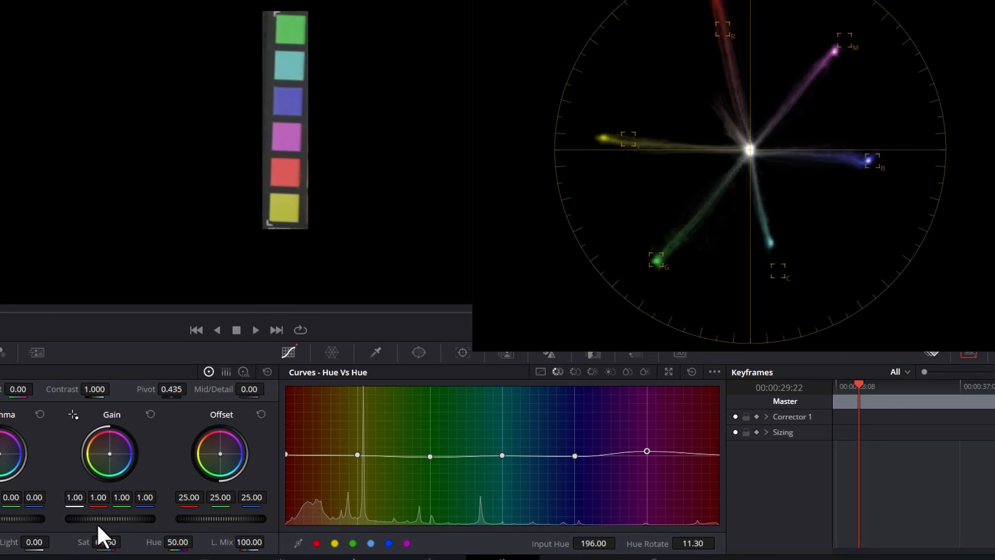
pyautogui.doubleClick(78, 541)
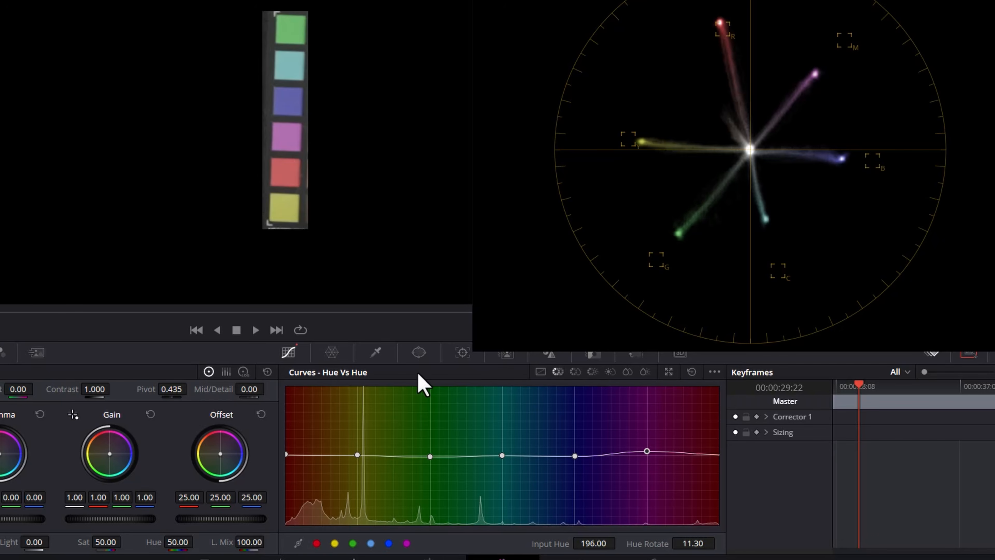
# Add control points for all six colour hues, red through magenta, to the Hue Vs Sat curve.
pyautogui.click(575, 372)
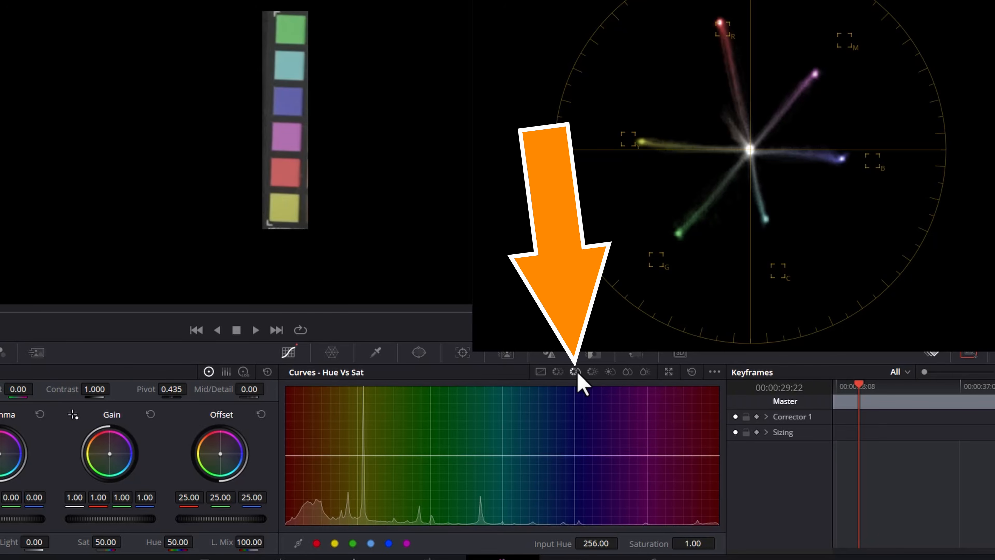
pyautogui.click(353, 543)
pyautogui.click(389, 543)
pyautogui.click(407, 543)
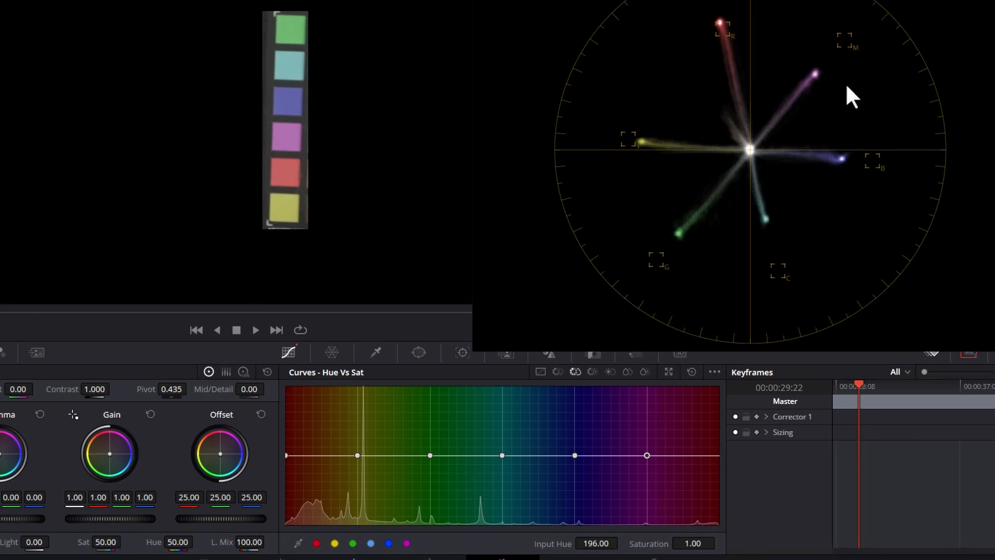
# Adjust each Hue Vs Sat point until its trace reaches its vectorscope target: lower red, raise the other colours, with blue at 1.31.
pyautogui.click(286, 455)
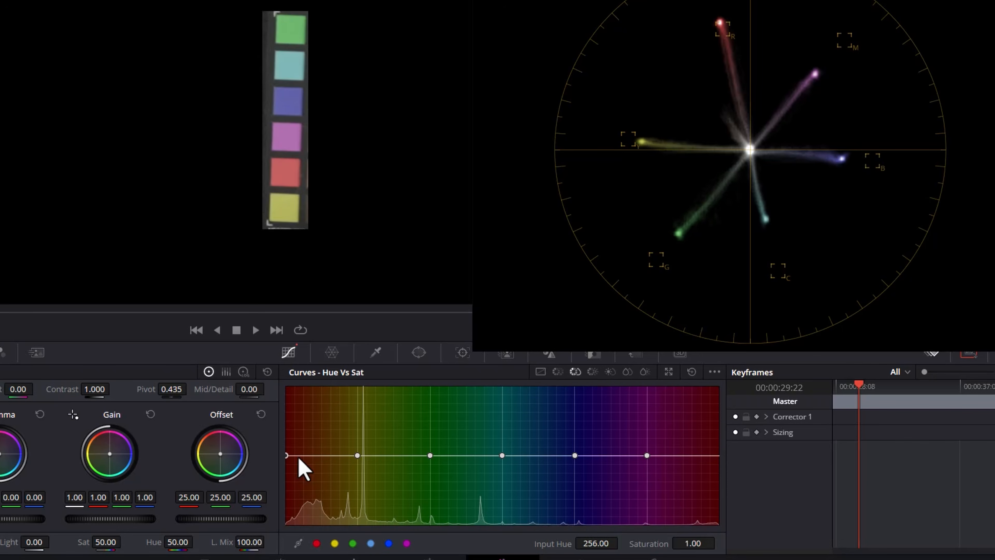
pyautogui.moveTo(689, 542)
pyautogui.mouseDown()
pyautogui.moveTo(642, 541)
pyautogui.moveTo(685, 542)
pyautogui.mouseUp()
pyautogui.moveTo(693, 543); pyautogui.dragTo(702, 541)
pyautogui.moveTo(690, 542); pyautogui.dragTo(702, 541)
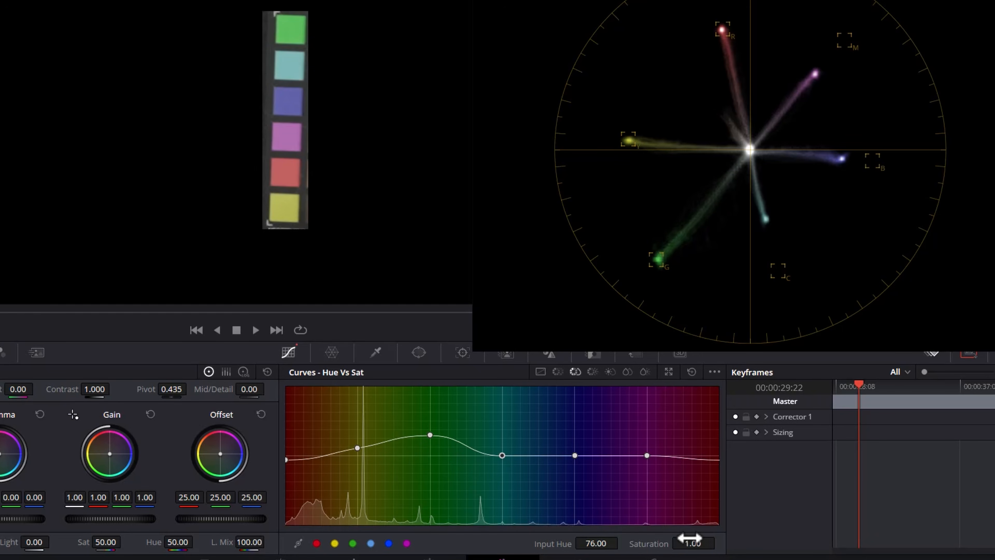
pyautogui.moveTo(691, 541); pyautogui.dragTo(695, 541)
pyautogui.moveTo(695, 541)
pyautogui.mouseDown()
pyautogui.moveTo(735, 542)
pyautogui.moveTo(705, 539)
pyautogui.mouseUp()
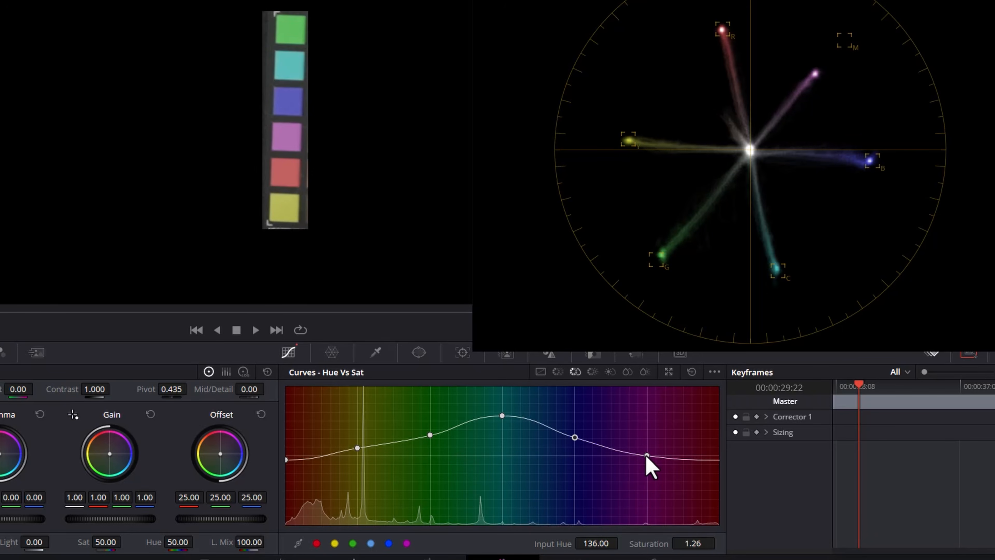
pyautogui.click(646, 456)
pyautogui.moveTo(689, 539); pyautogui.dragTo(706, 539)
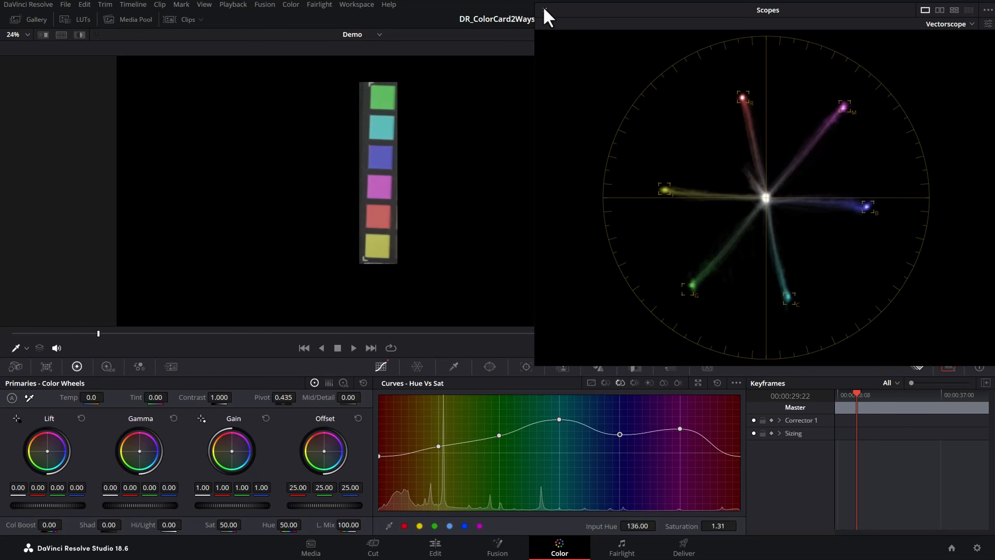
# Close the enlarged scopes, reset the clip's Input Sizing and the Output Sizing blanking, and return the node graph to Clip mode.
pyautogui.click(544, 10)
pyautogui.click(671, 368)
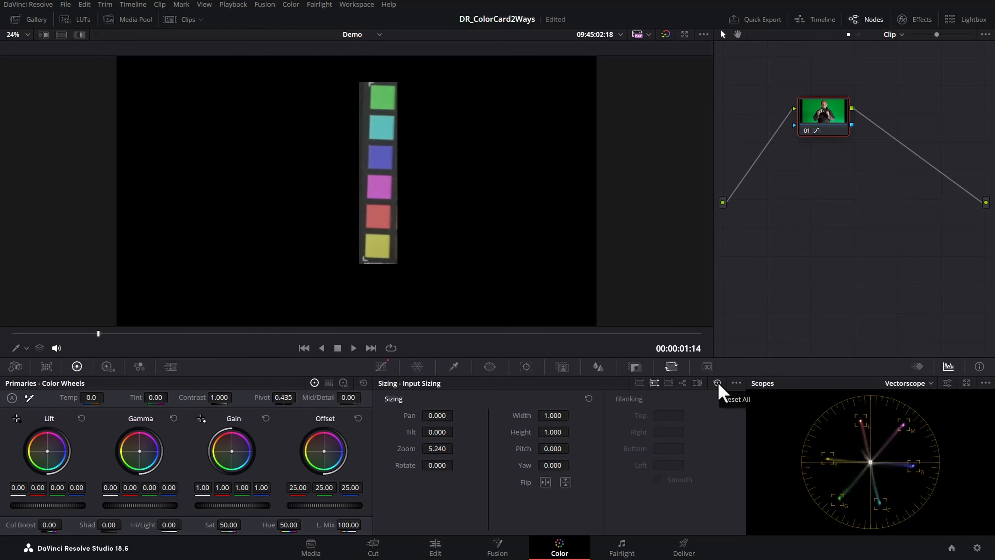
pyautogui.click(718, 384)
pyautogui.click(669, 383)
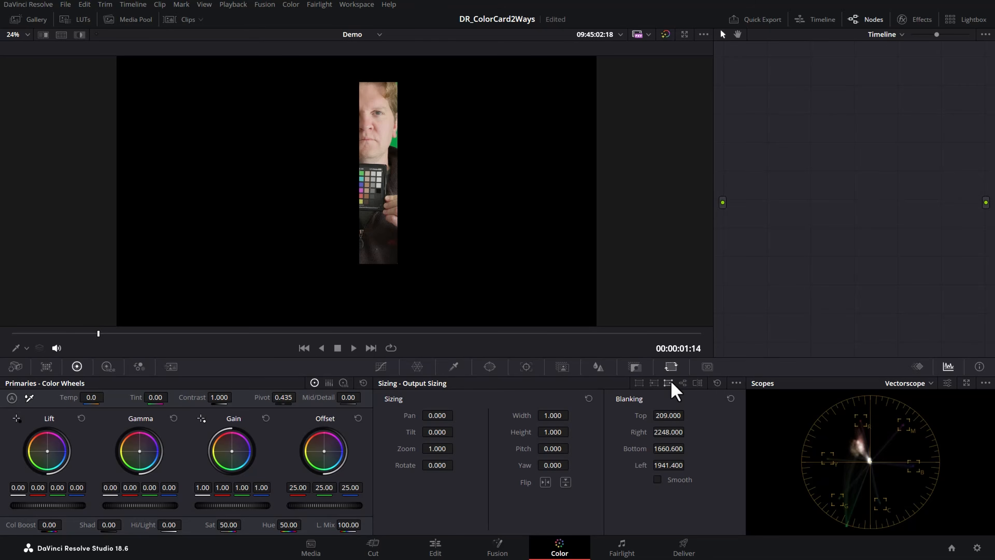
pyautogui.click(717, 383)
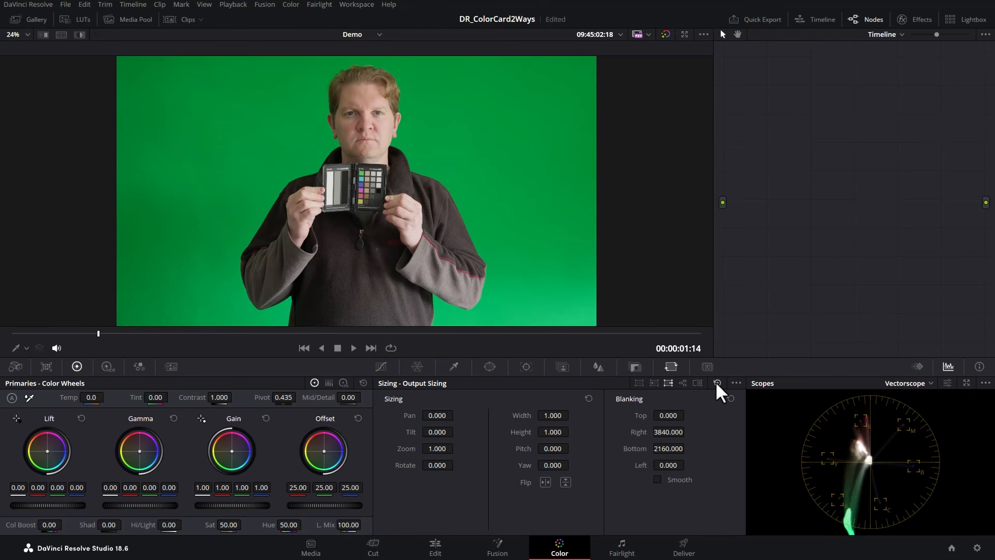
pyautogui.click(901, 35)
pyautogui.click(891, 49)
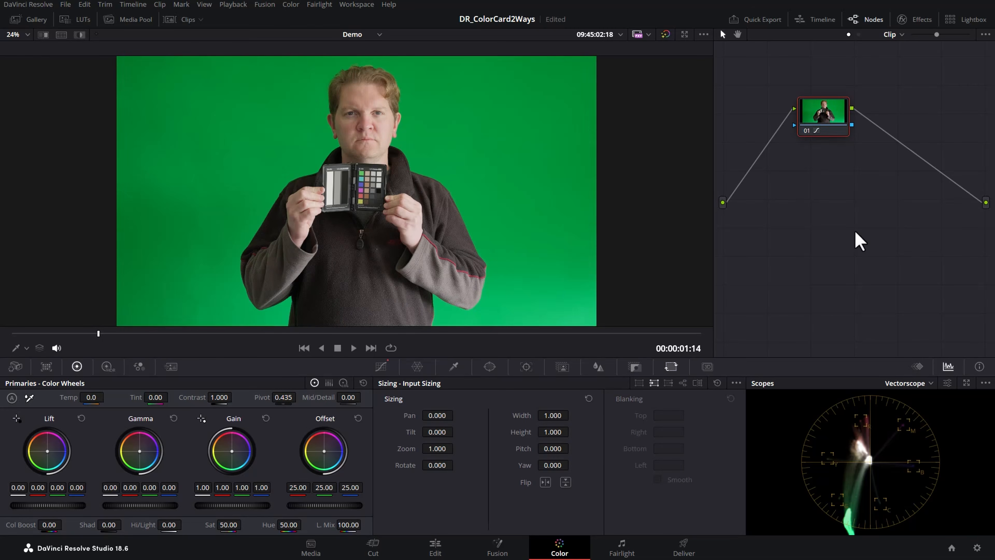
# Review the corrected clip full screen, then show its Hue Vs Hue curve.
pyautogui.press('p')
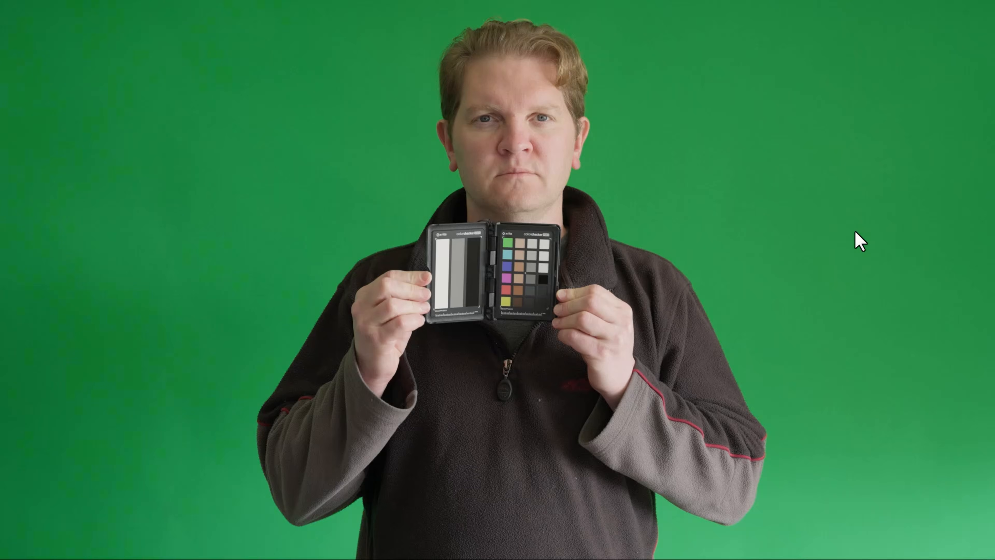
pyautogui.press('Escape')
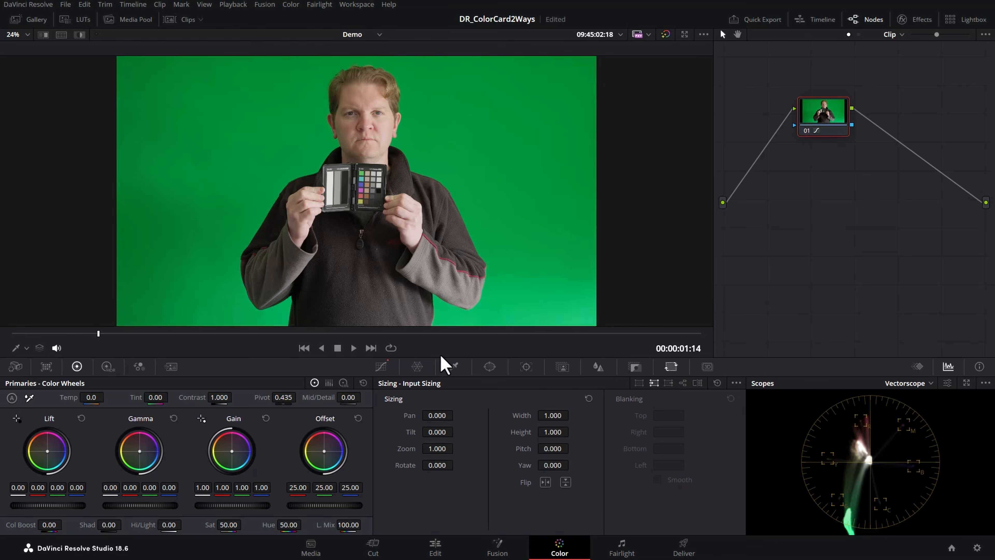
pyautogui.click(381, 366)
pyautogui.click(606, 383)
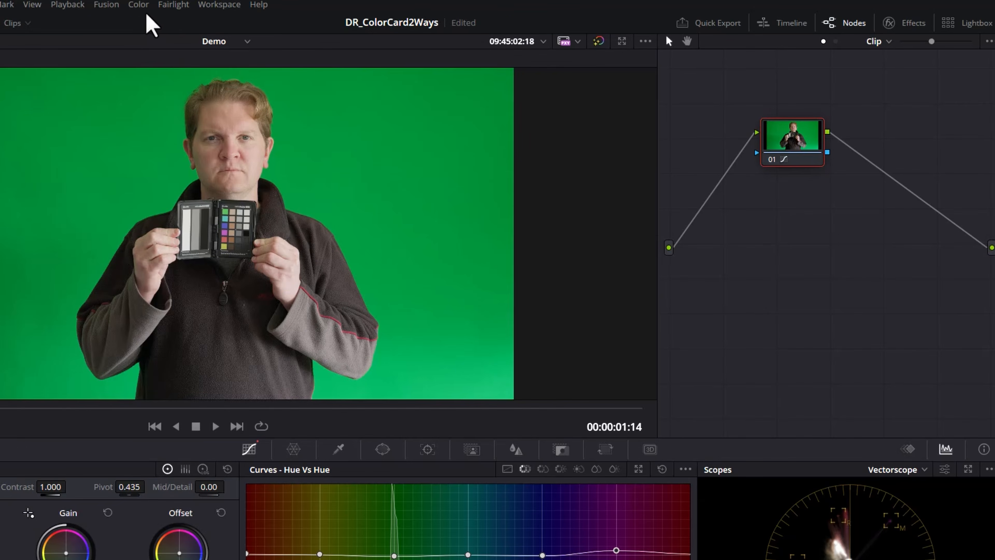
# Add a new grade version for the clip and reset all its grades and nodes.
pyautogui.click(292, 5)
pyautogui.moveTo(151, 46)
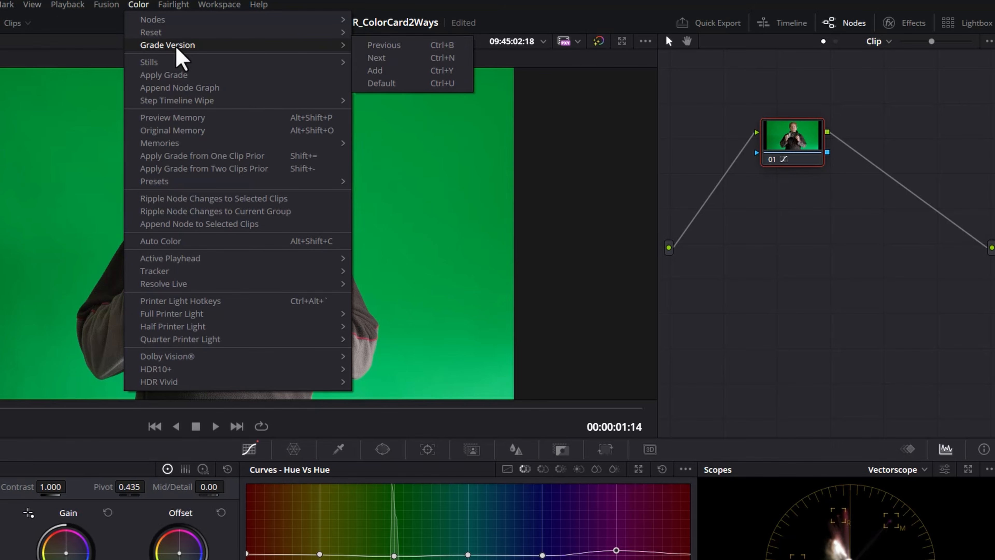
pyautogui.click(389, 71)
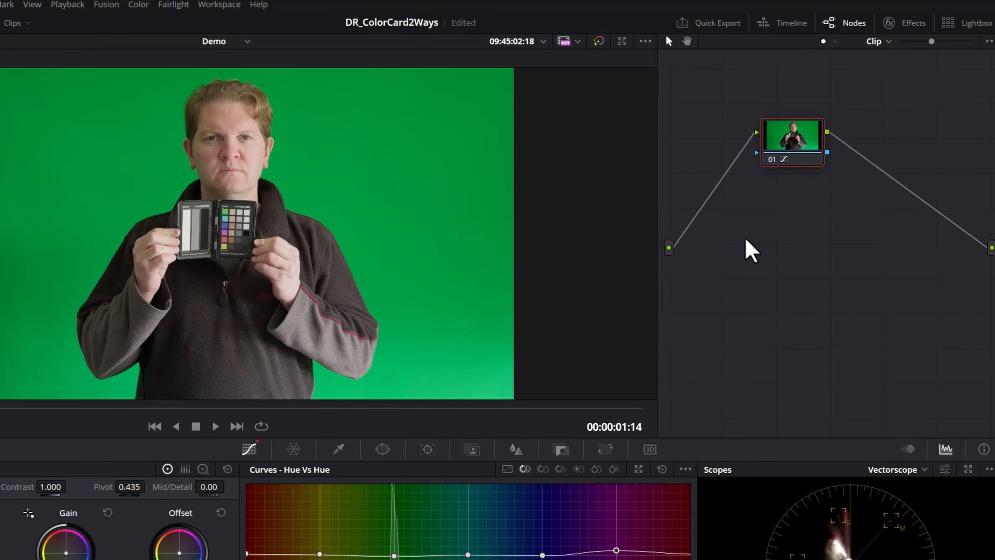
pyautogui.rightClick(794, 179)
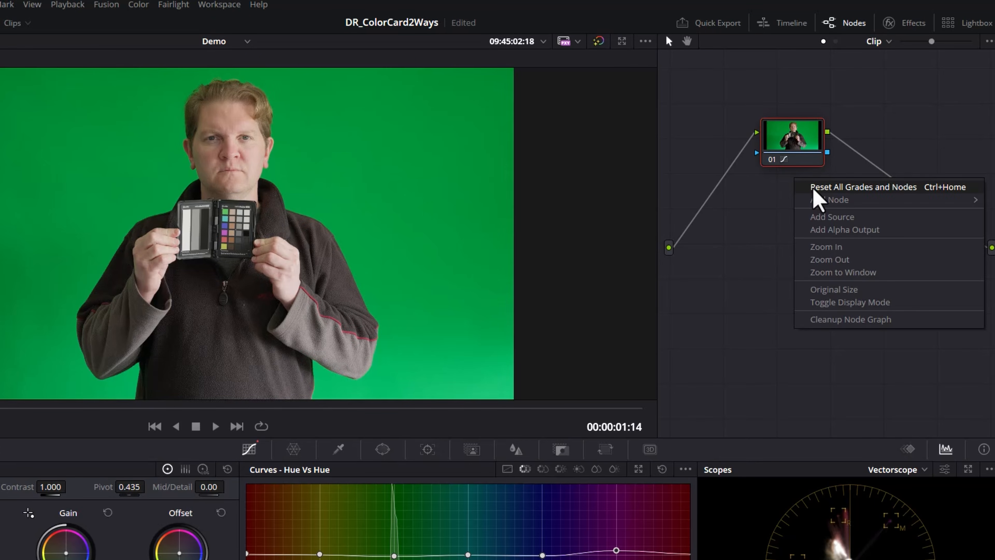
pyautogui.click(812, 188)
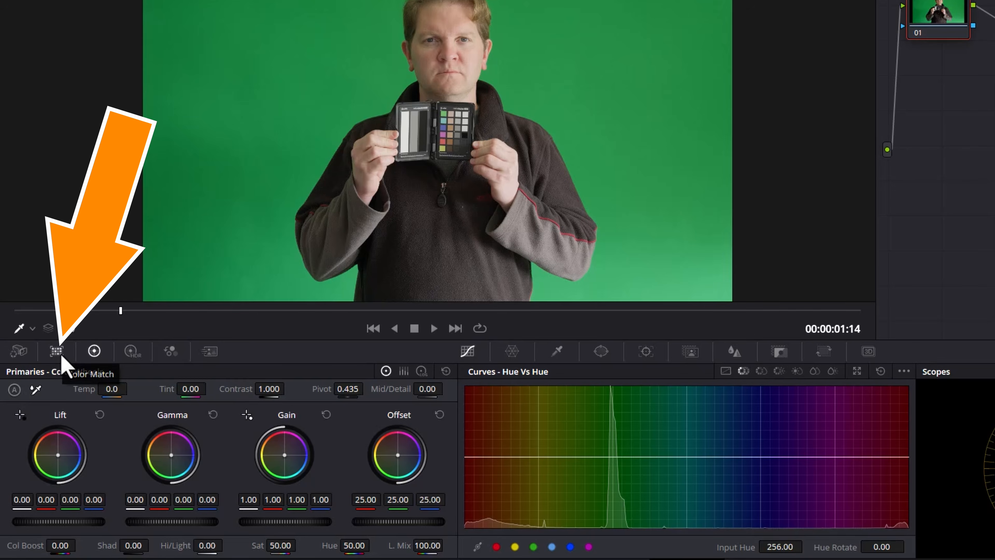
# Set up Color Match with the X-Rite ColorChecker Passport Video chart and display the Color Chart overlay in the viewer.
pyautogui.click(59, 354)
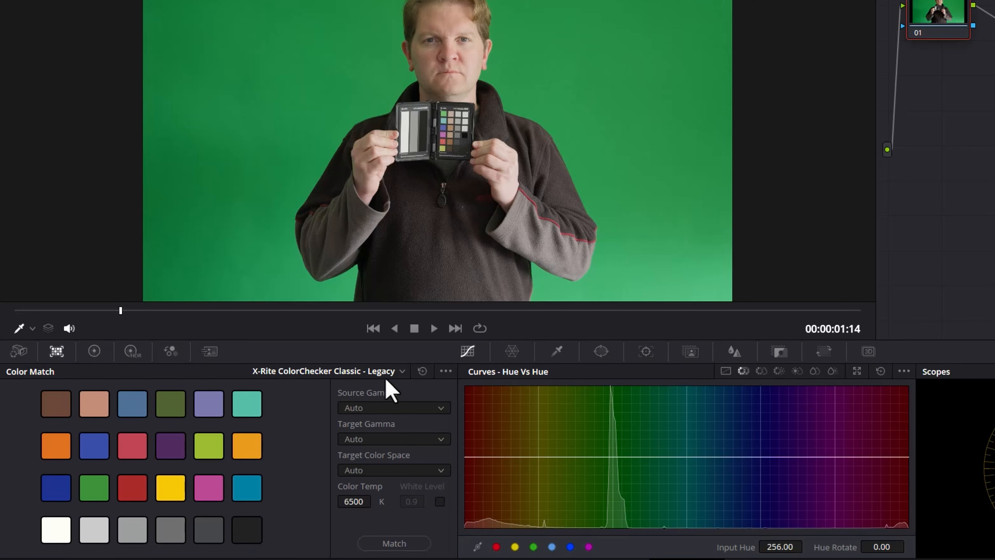
pyautogui.click(402, 371)
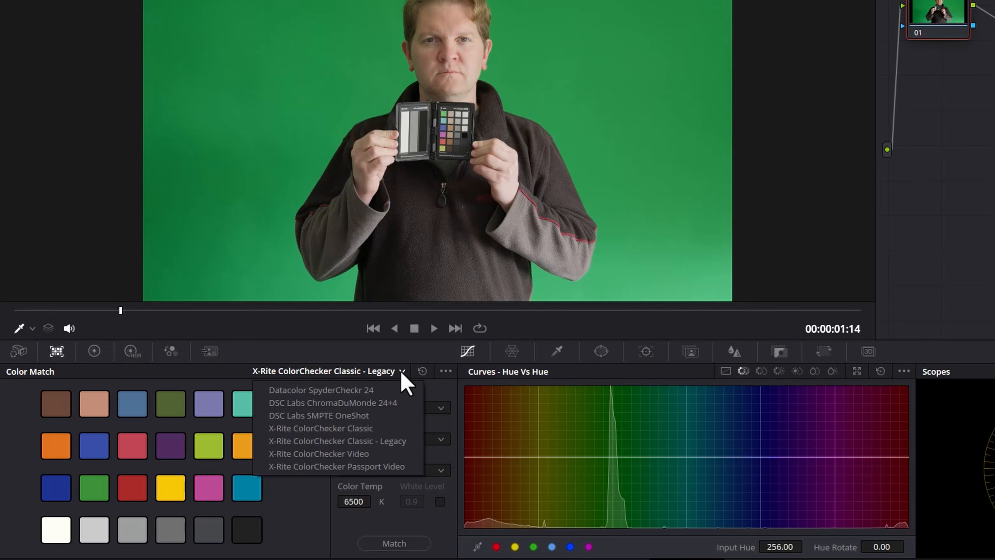
pyautogui.click(404, 467)
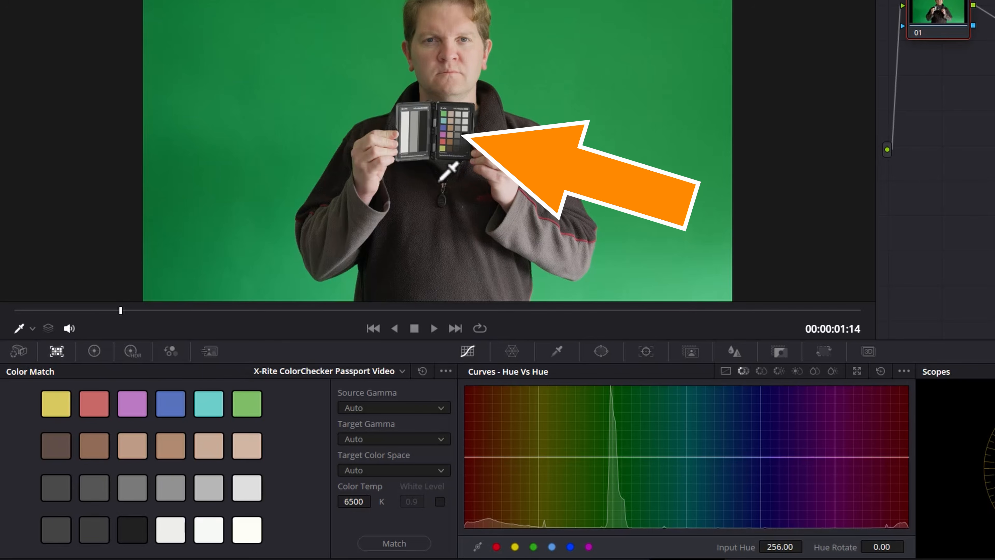
pyautogui.click(33, 328)
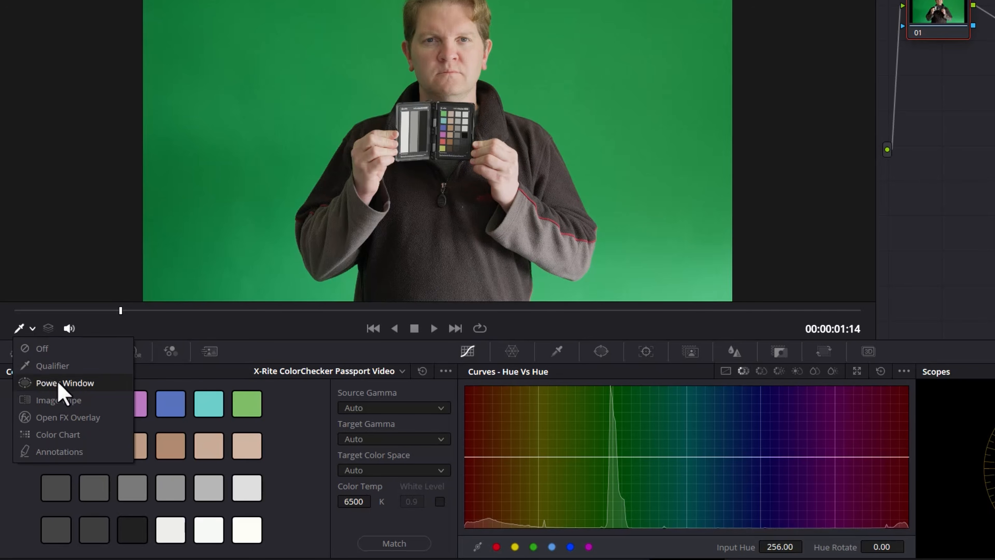
pyautogui.click(58, 434)
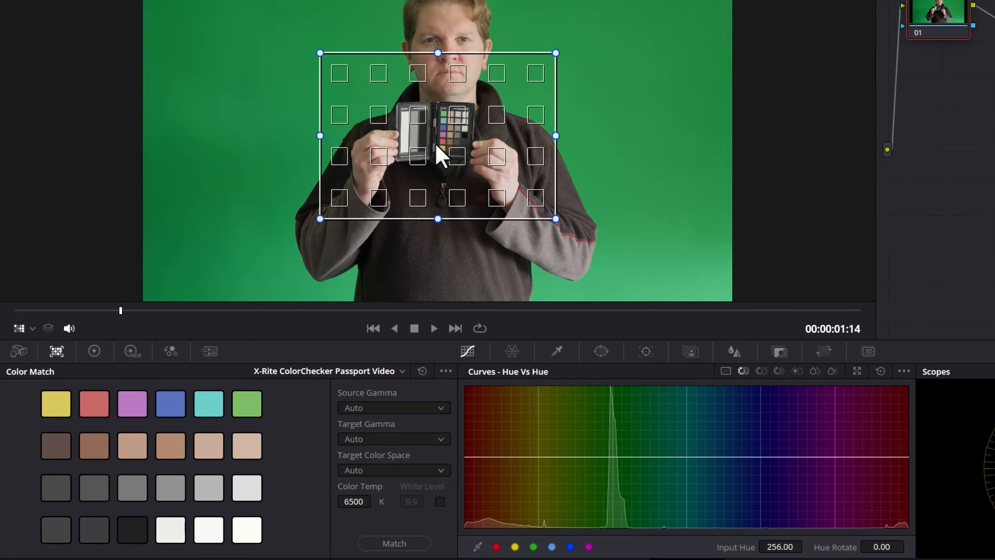
# Rotate the chart overlay to the card's orientation by moving its four corners roughly around the colour chips.
pyautogui.moveTo(320, 220); pyautogui.dragTo(461, 262)
pyautogui.moveTo(320, 53); pyautogui.dragTo(393, 235)
pyautogui.moveTo(555, 53); pyautogui.dragTo(423, 92)
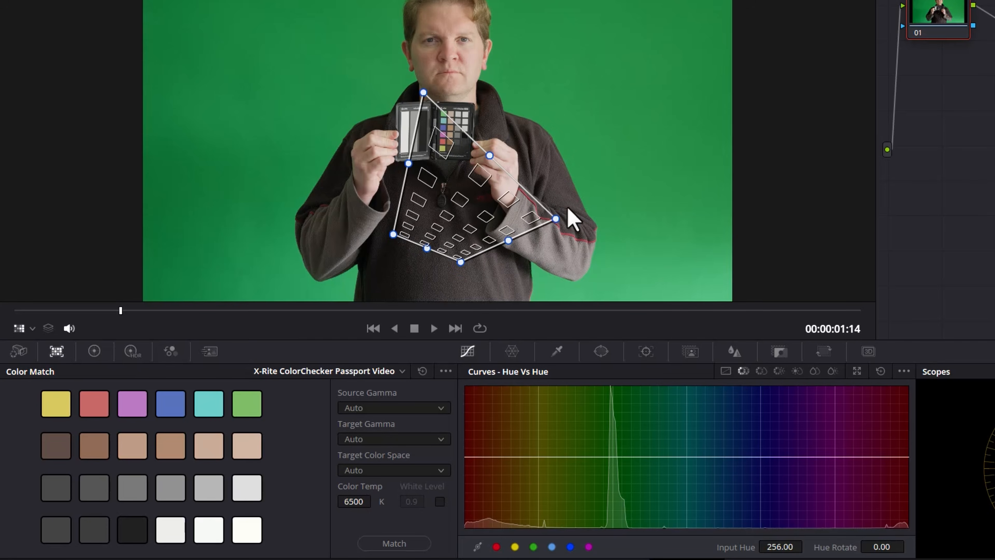
pyautogui.moveTo(556, 219); pyautogui.dragTo(486, 107)
pyautogui.moveTo(393, 235); pyautogui.dragTo(437, 155)
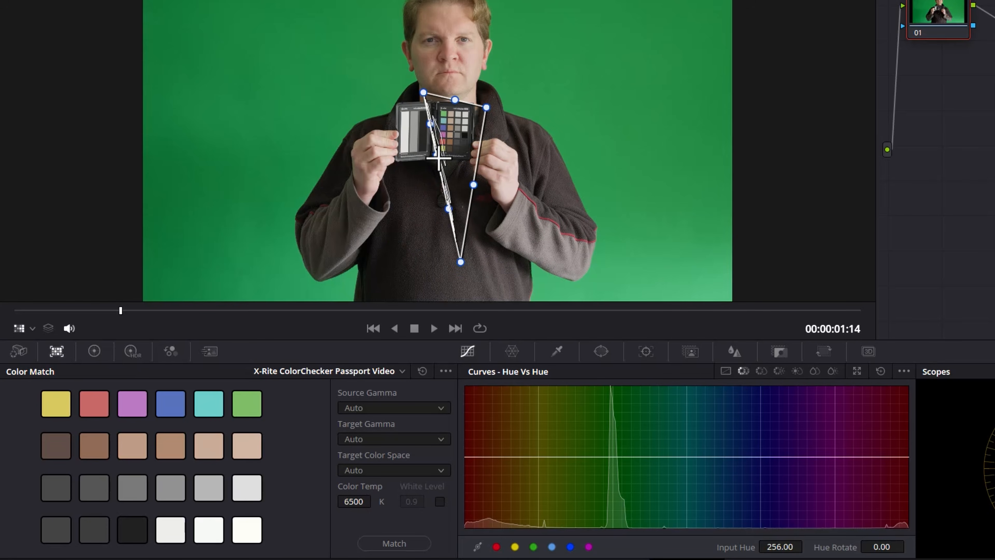
pyautogui.moveTo(462, 262); pyautogui.dragTo(476, 158)
# Refine the overlay's four corners on the enlarged card so every sampling square sits inside its matching chip.
pyautogui.scroll(5, 618, 186)
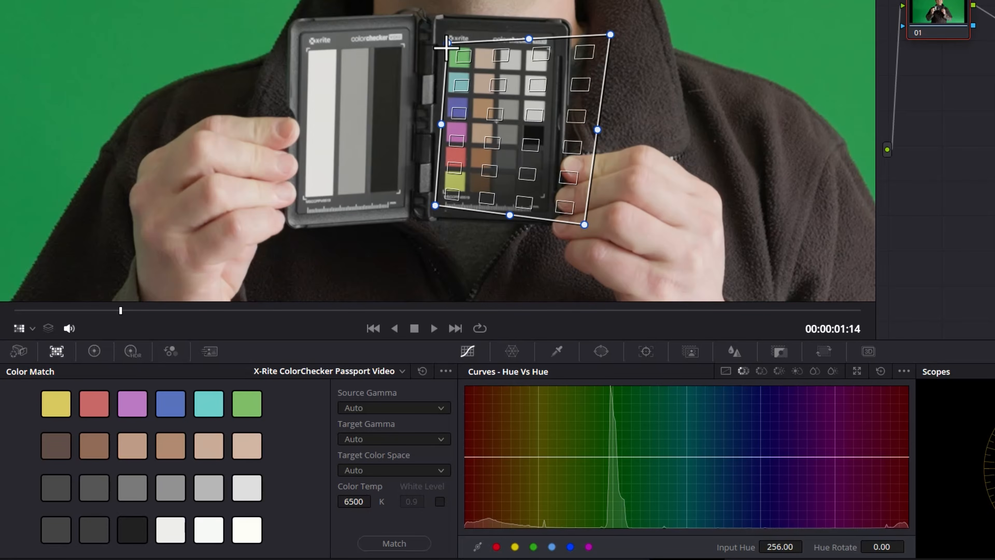
pyautogui.moveTo(446, 47); pyautogui.dragTo(447, 43)
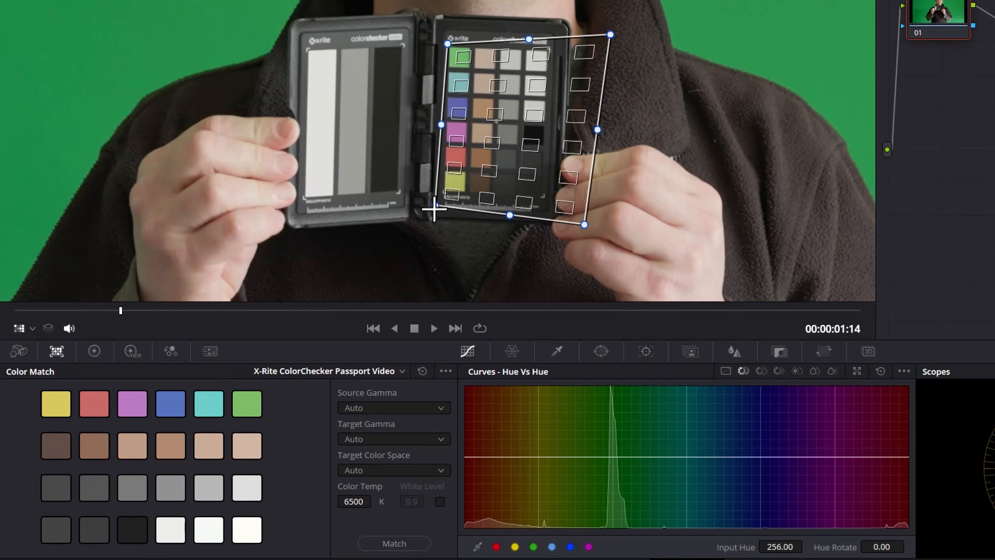
pyautogui.moveTo(436, 205); pyautogui.dragTo(443, 193)
pyautogui.moveTo(585, 225); pyautogui.dragTo(544, 196)
pyautogui.moveTo(610, 35); pyautogui.dragTo(551, 49)
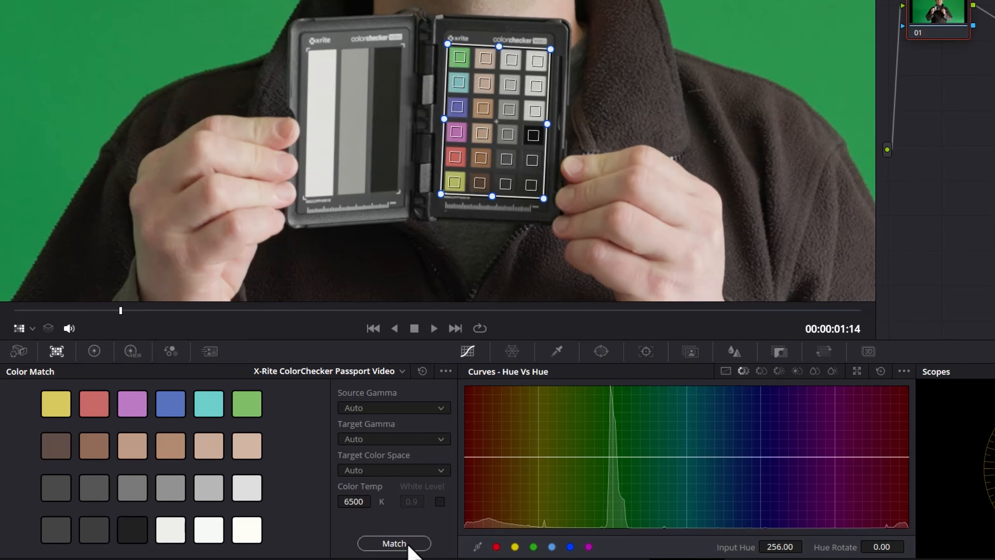
# Match the clip to the colour chart with automatic gamma and colour space at 6500 K, and hide the chart overlay.
pyautogui.click(393, 544)
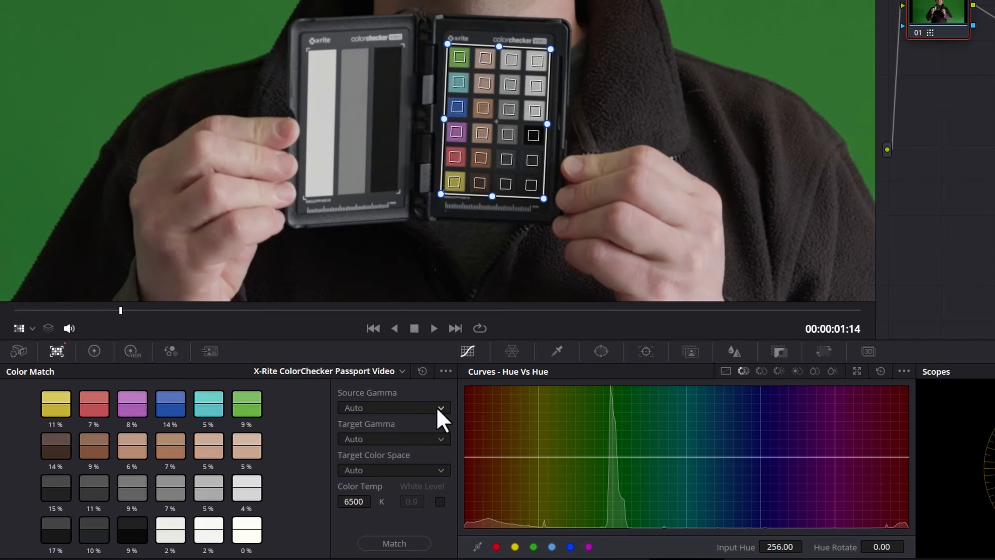
pyautogui.click(34, 330)
pyautogui.click(33, 360)
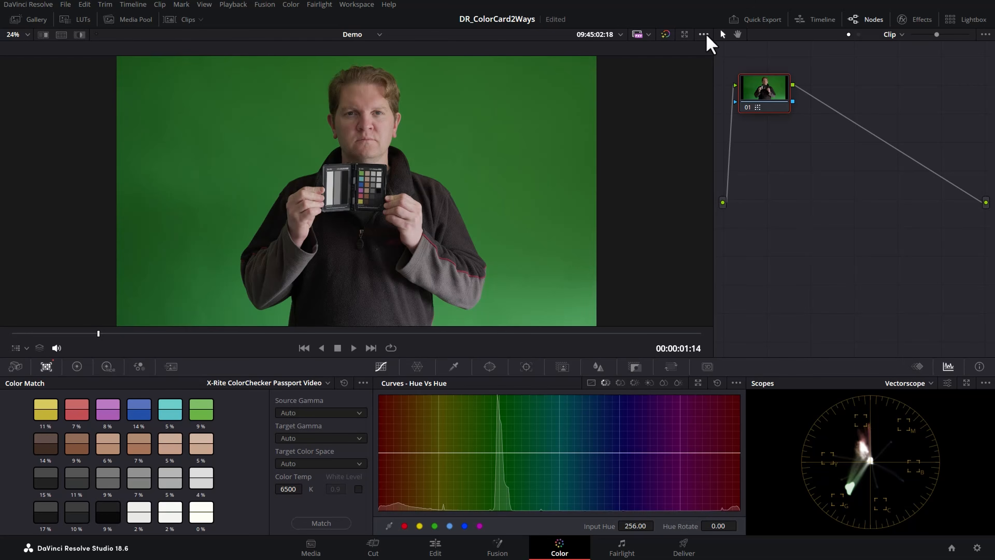
# Turn on the Version split screen to compare the two grade versions side by side.
pyautogui.click(704, 35)
pyautogui.moveTo(747, 83)
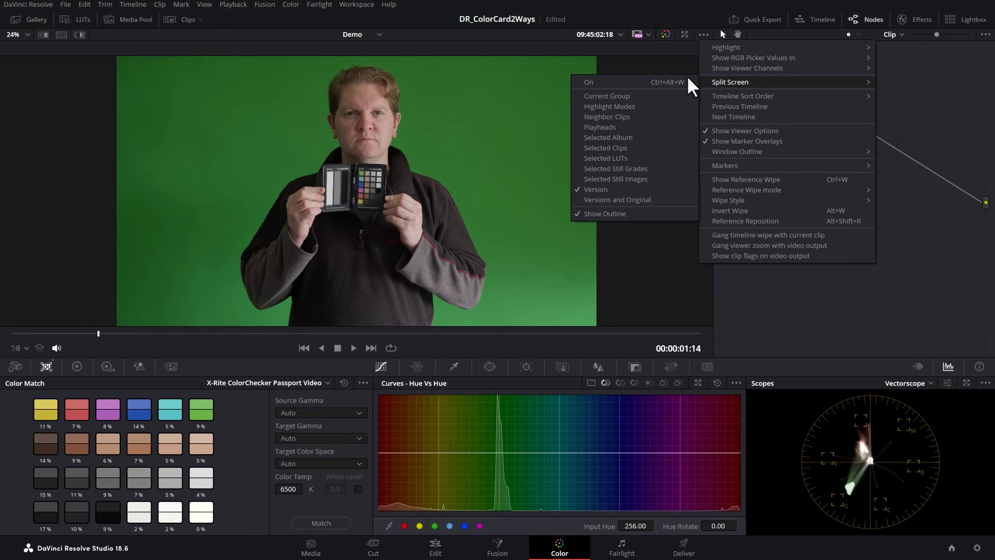
pyautogui.click(589, 82)
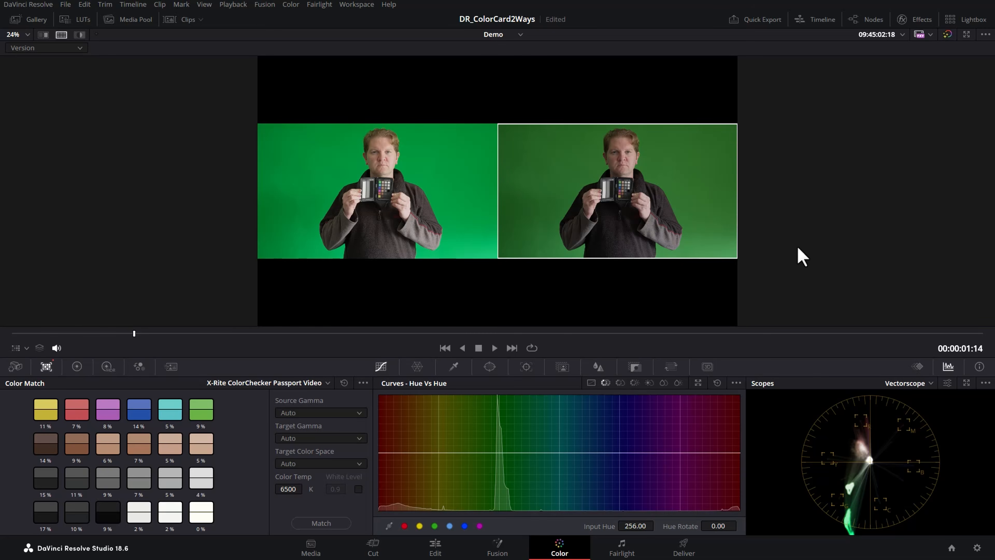
# Switch the scope to Waveform and compare both versions' luminance levels in an enlarged scopes window, then close it.
pyautogui.click(932, 384)
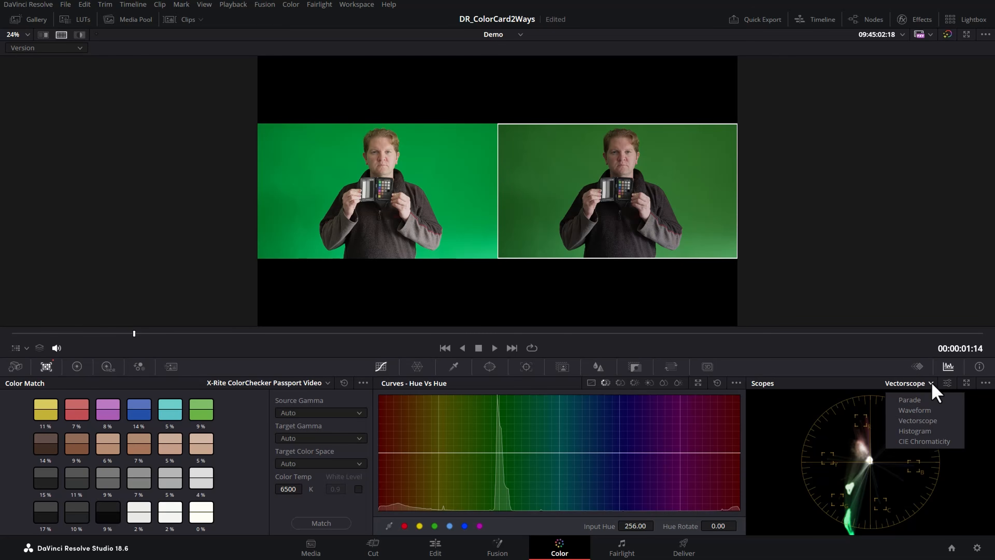
pyautogui.click(930, 410)
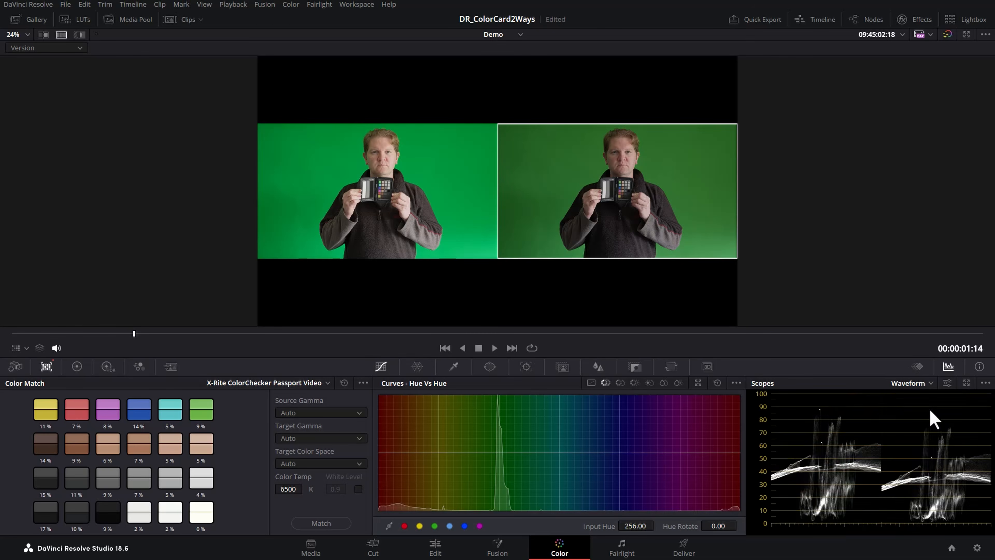
pyautogui.hotkey('ctrl', 'shift', 'w')
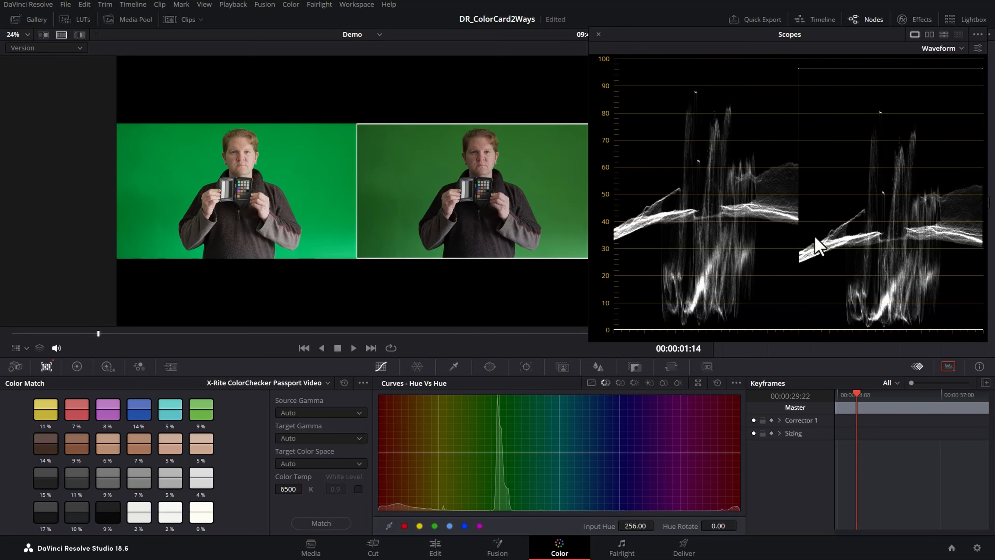
pyautogui.click(599, 34)
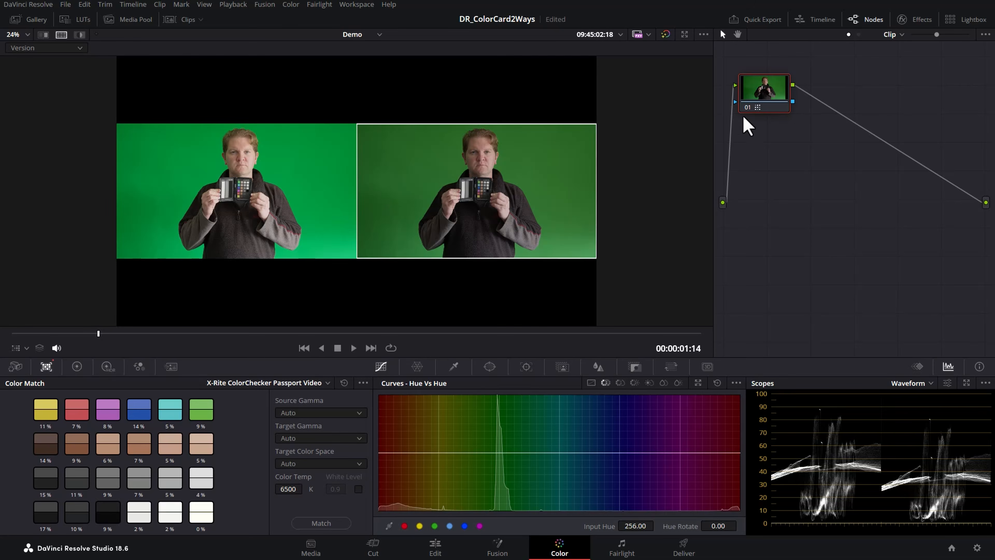
# Add further serial nodes after the Color Match node and arrange them in the node graph.
pyautogui.moveTo(766, 94); pyautogui.dragTo(794, 104)
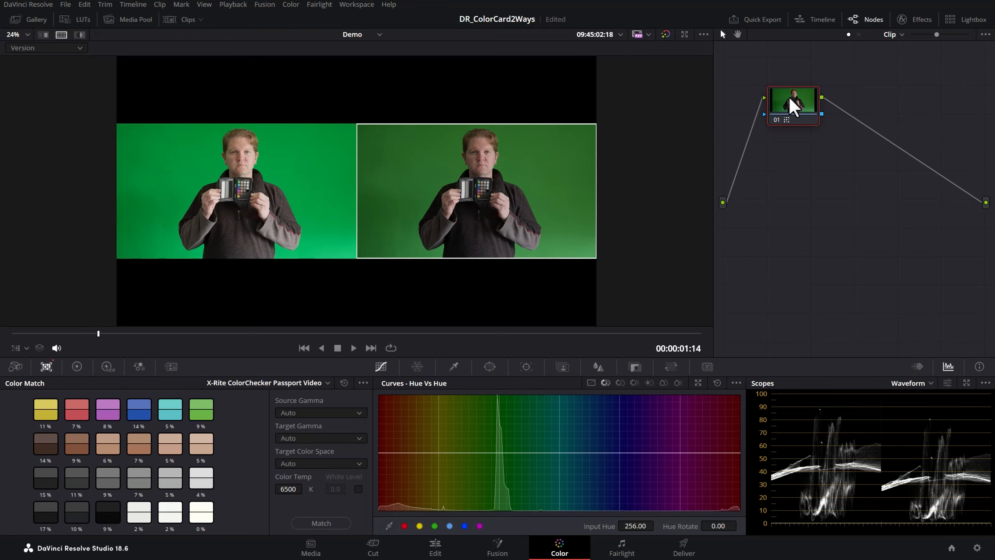
pyautogui.hotkey('alt', 's')
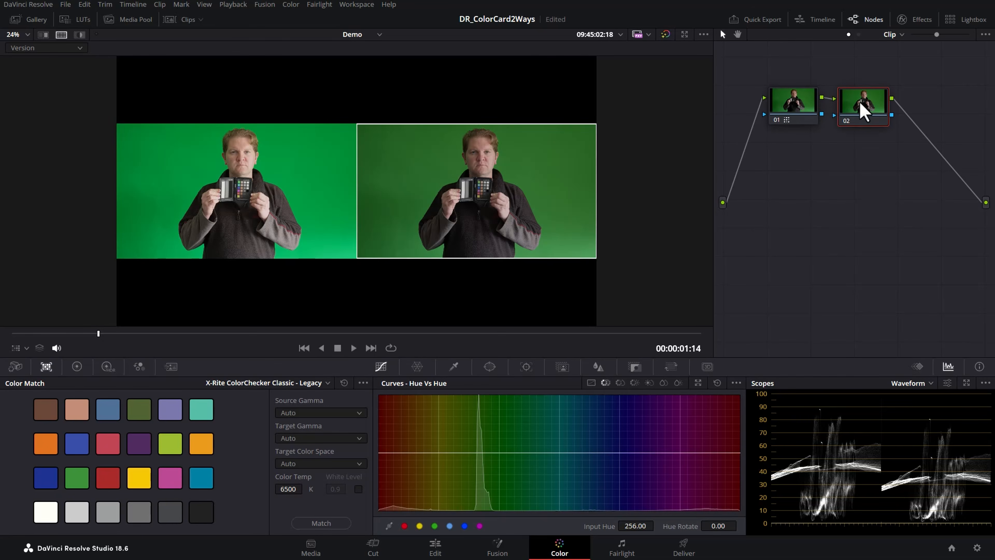
pyautogui.moveTo(854, 110); pyautogui.dragTo(792, 199)
pyautogui.hotkey('alt', 's')
pyautogui.hotkey('alt', 's')
# Shift the Lift colour balance toward blue and view the graded clip full screen.
pyautogui.moveTo(48, 452); pyautogui.dragTo(58, 455)
pyautogui.hotkey('ctrl', 'f')
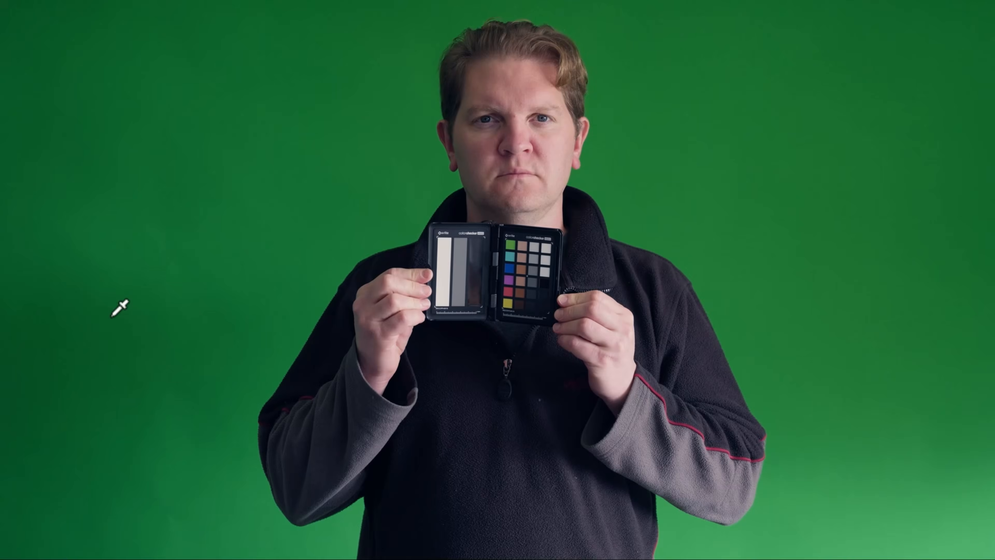